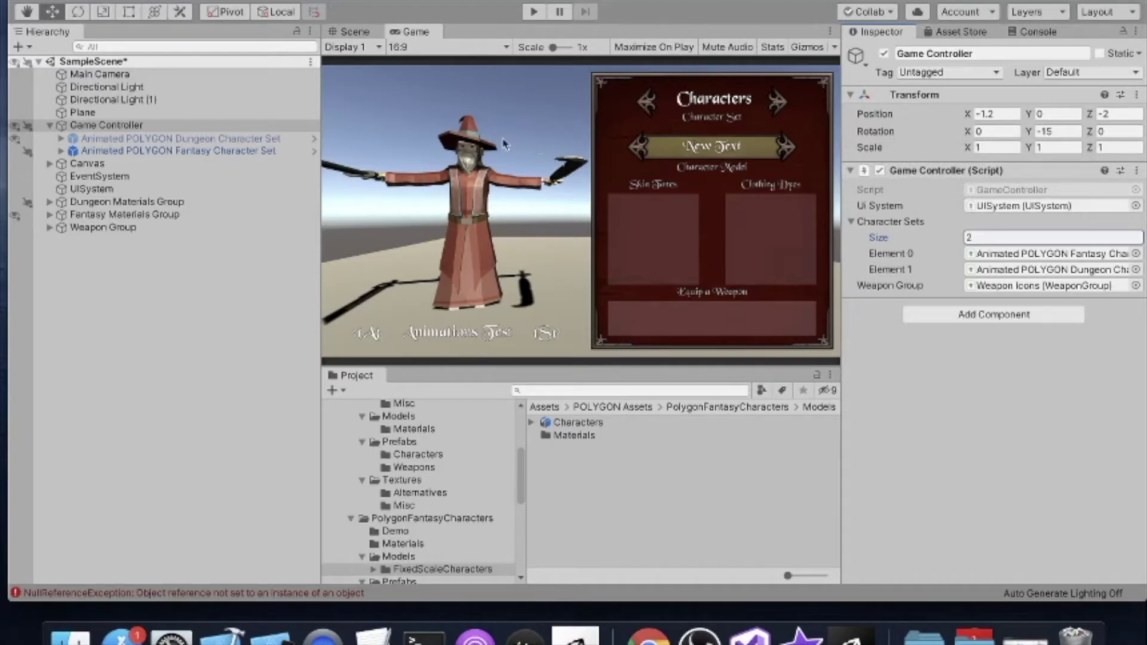
# - In Play mode, cycle models Gypsy, Peasant and Queen, switch the set to Dungeon, then stop
pyautogui.click(535, 12)
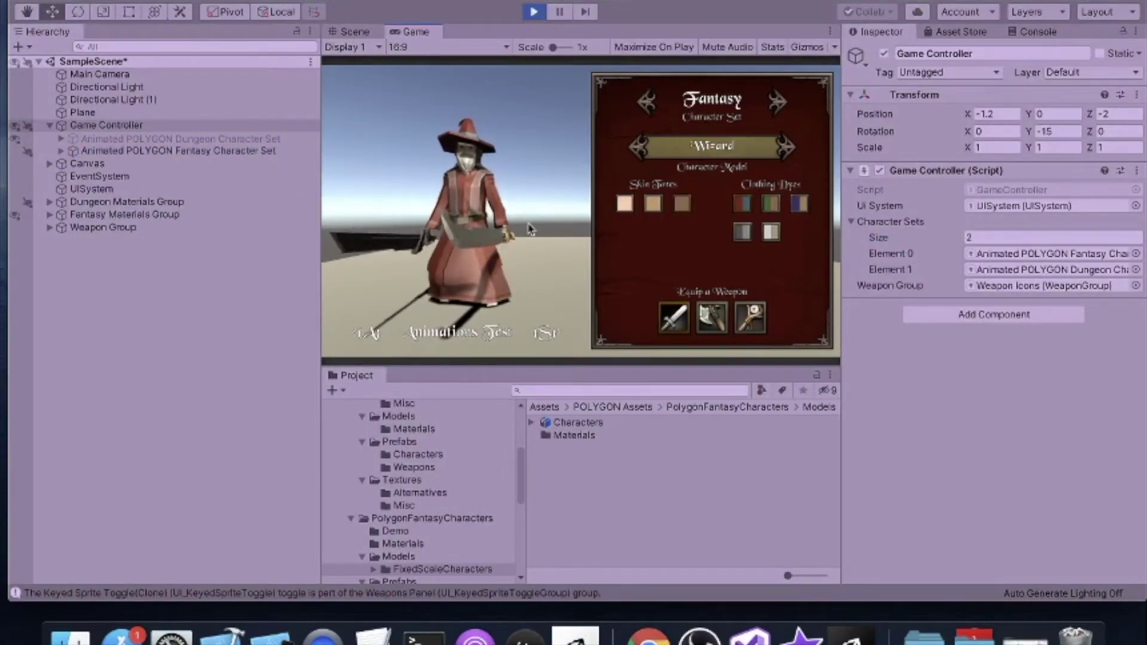
pyautogui.scroll(5, 471, 455)
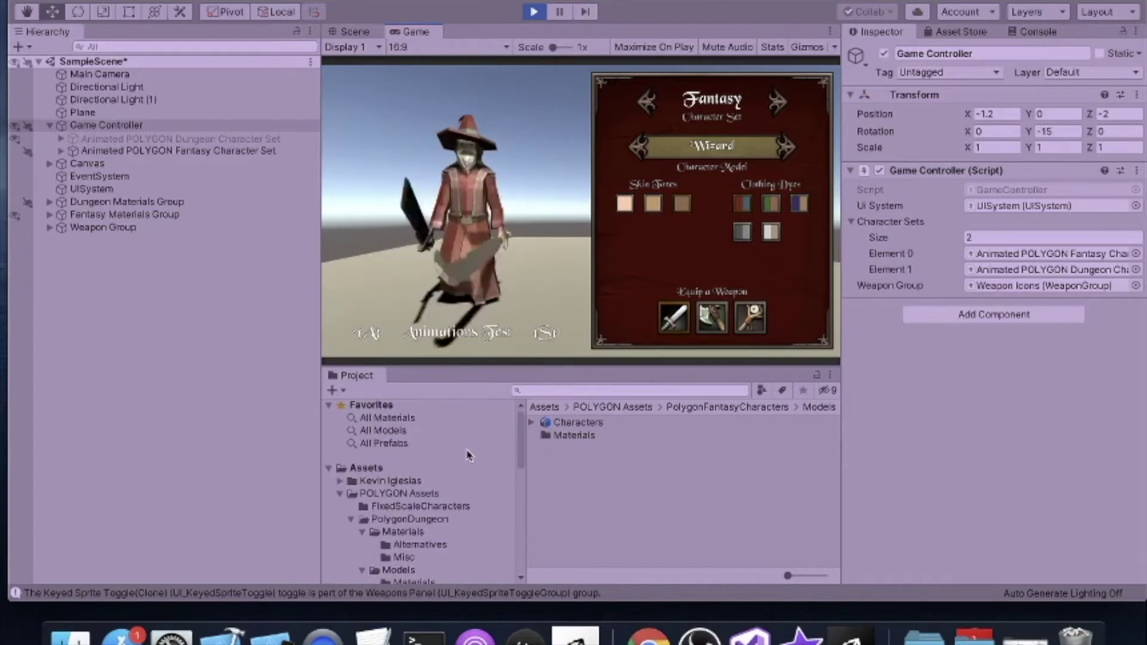
pyautogui.click(786, 147)
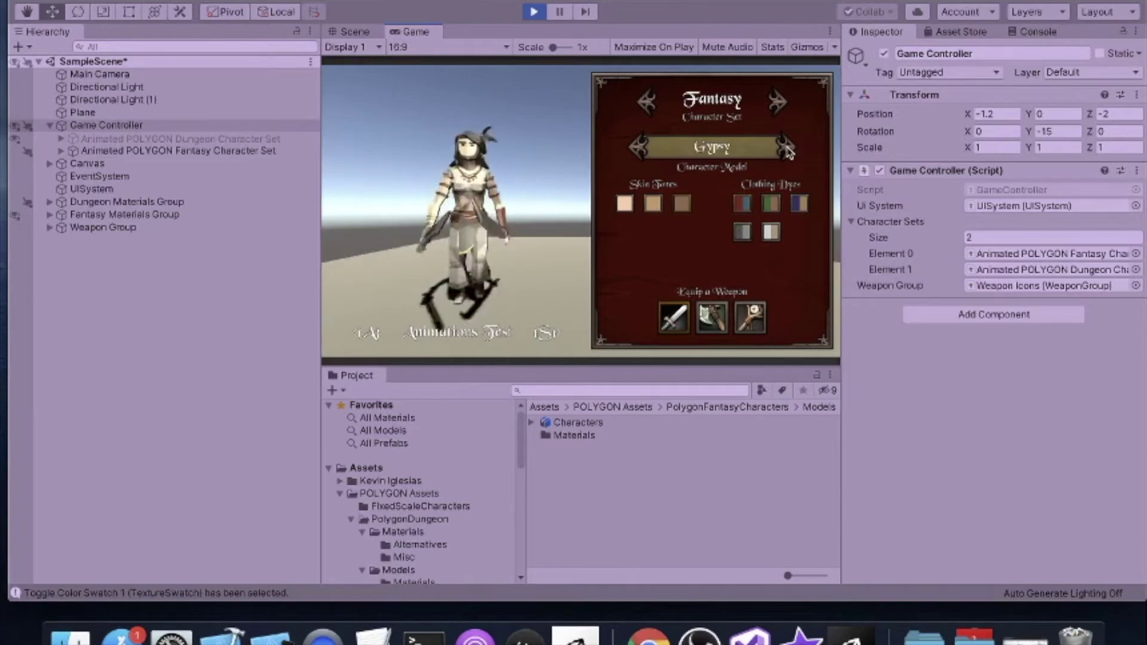
pyautogui.click(786, 147)
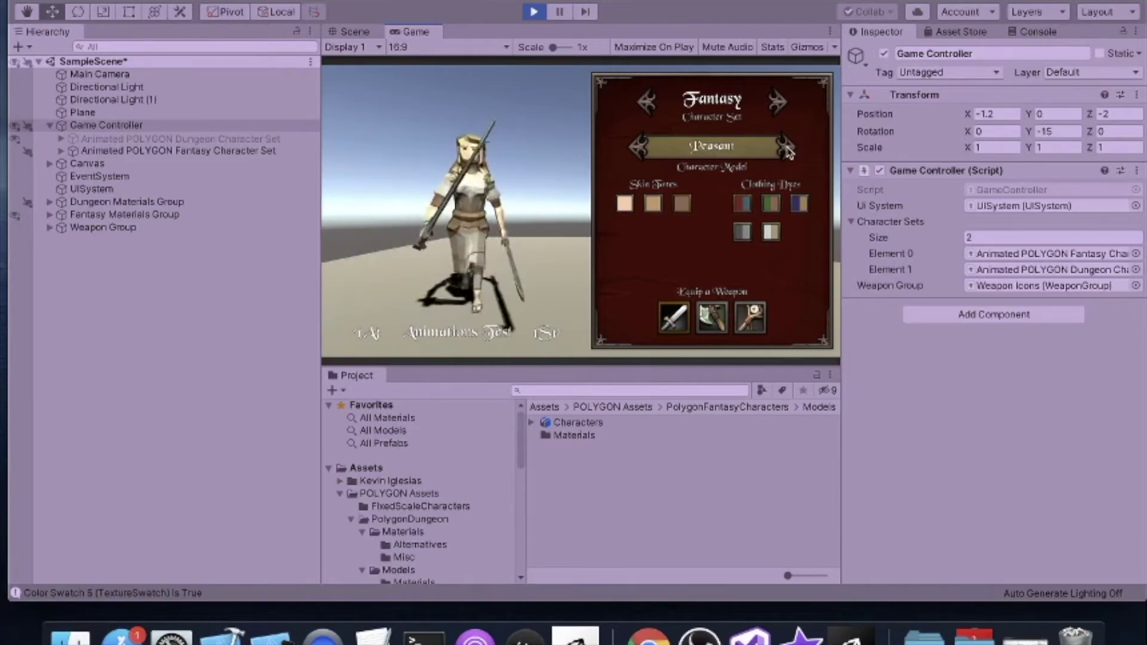
pyautogui.click(787, 148)
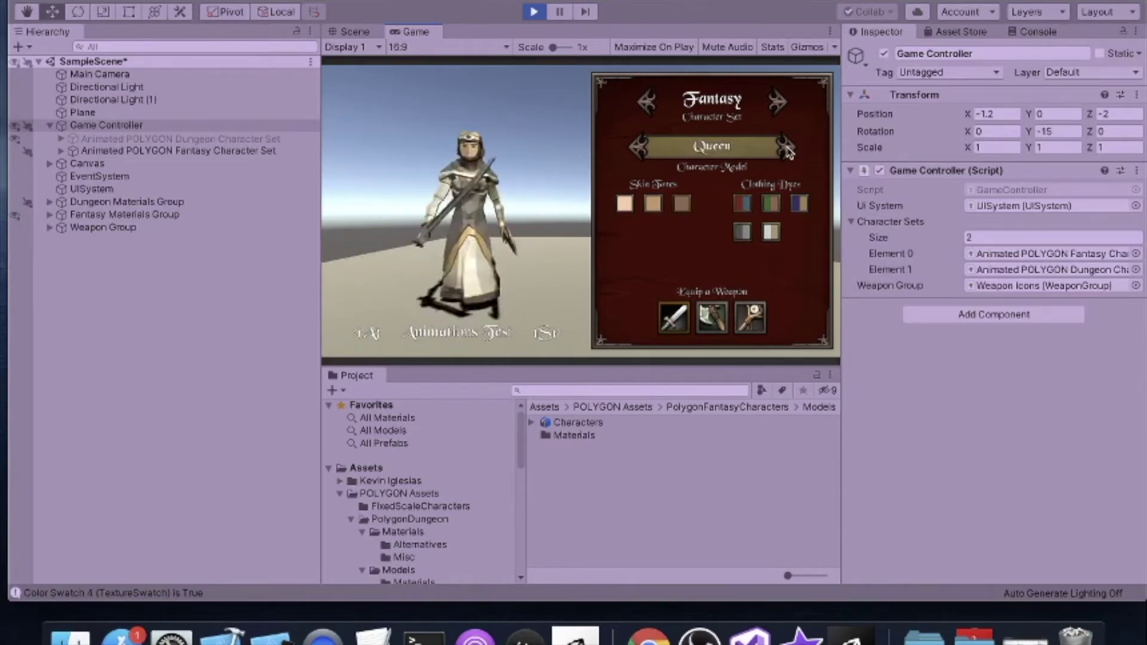
pyautogui.click(778, 103)
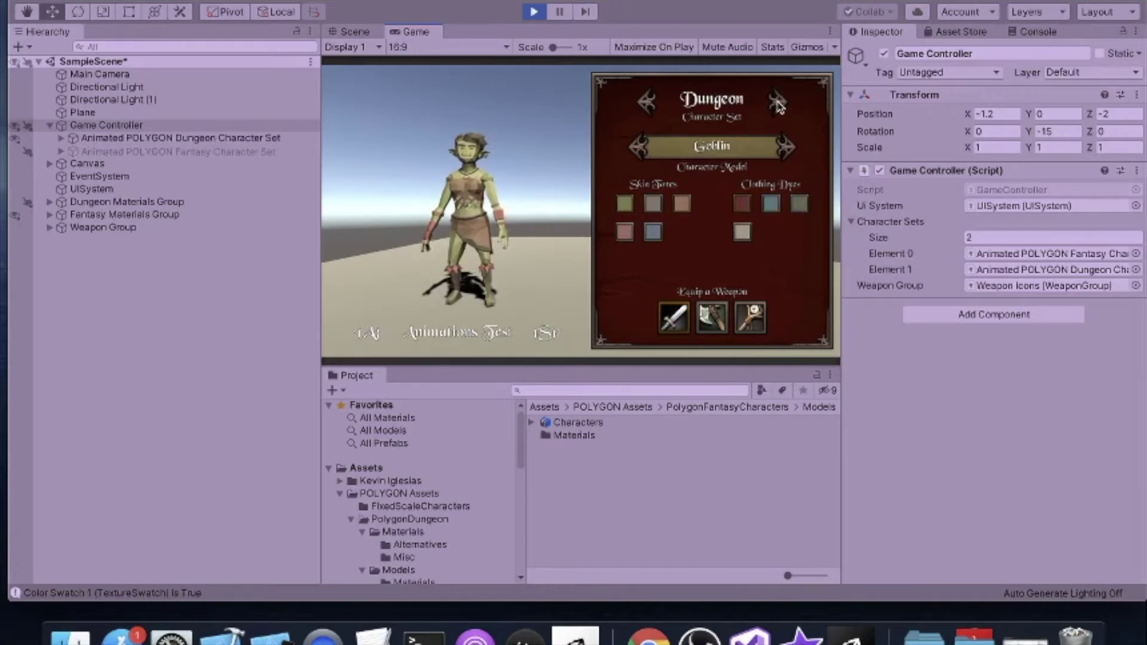
pyautogui.click(537, 13)
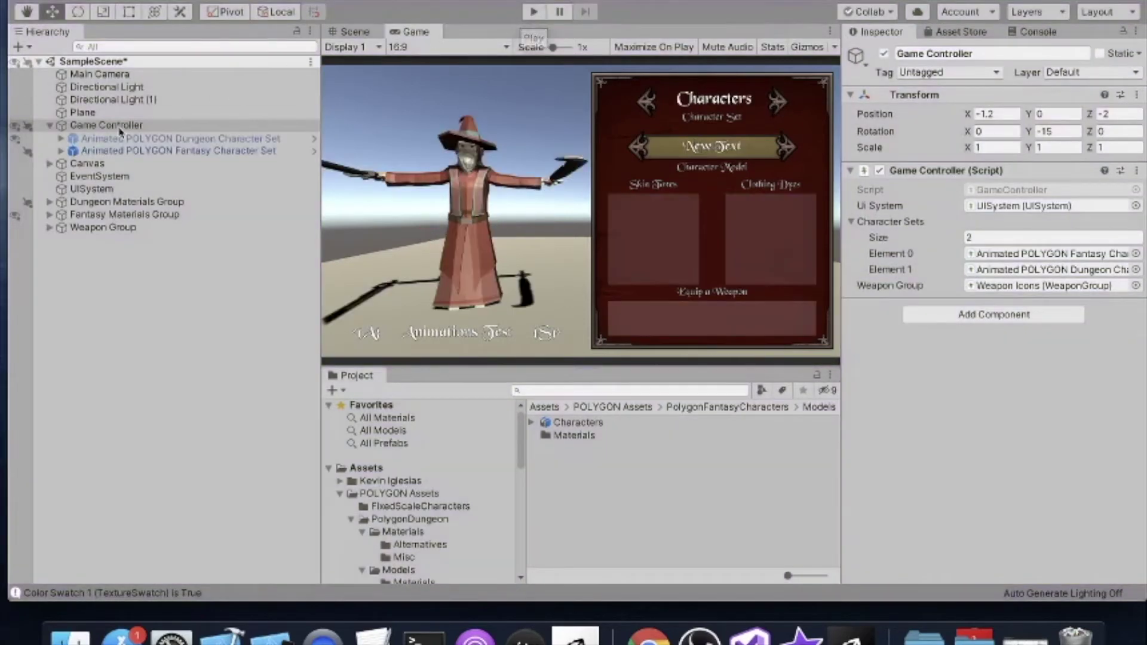
# - Deactivate the Animated POLYGON Fantasy Character Set and activate the Dungeon Character Set
pyautogui.click(71, 151)
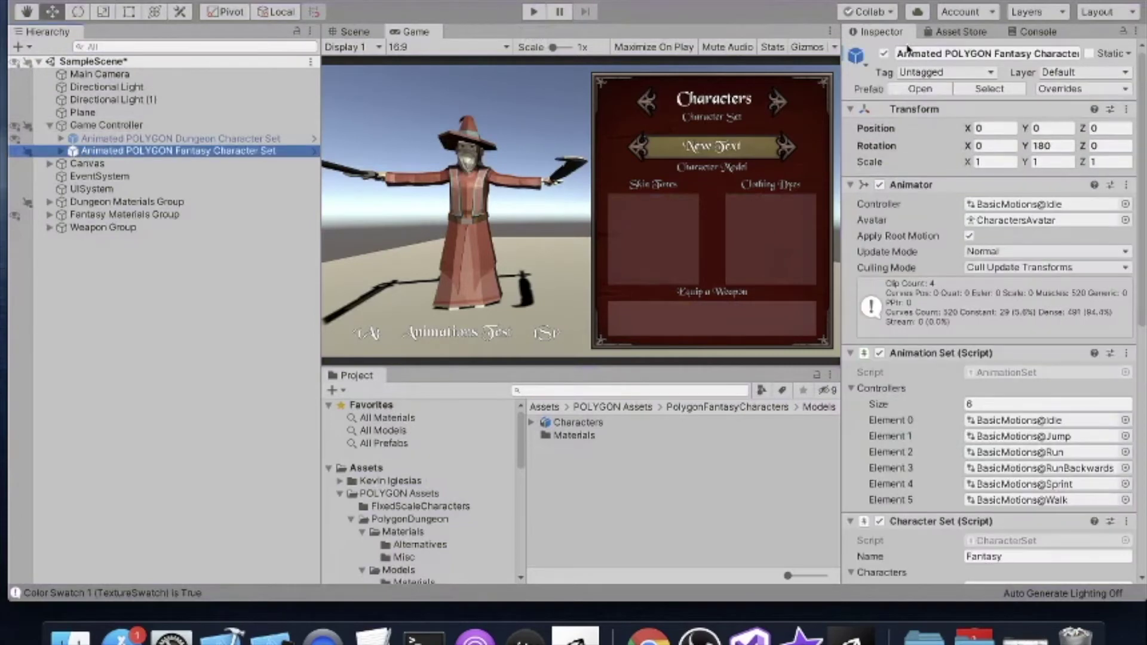
pyautogui.click(883, 55)
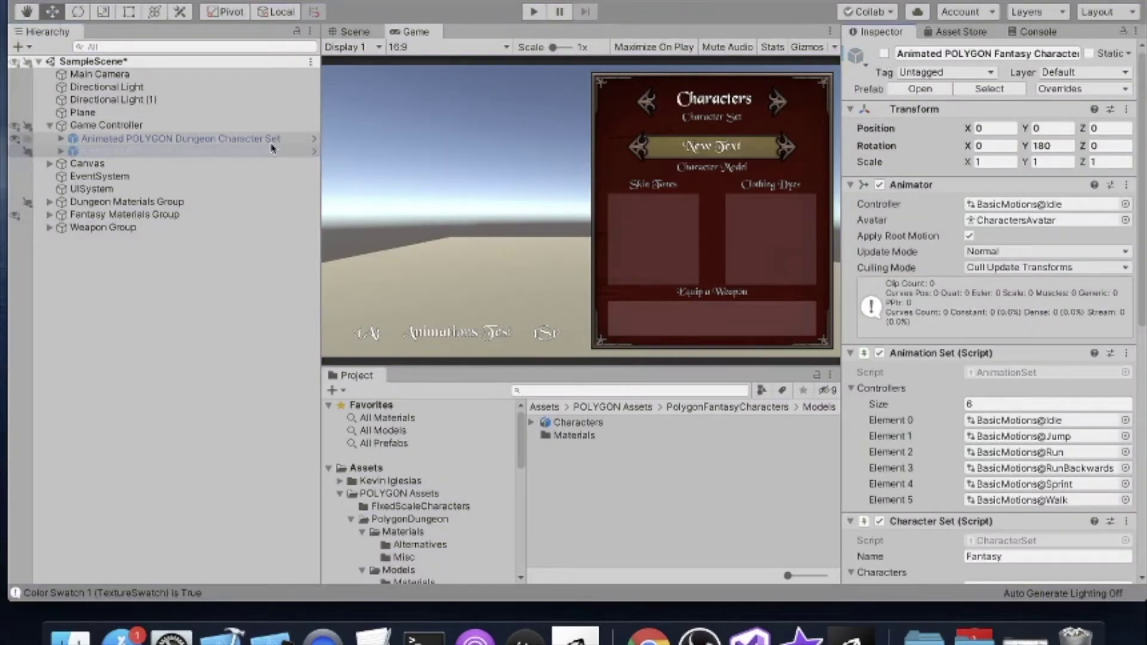
pyautogui.click(212, 138)
pyautogui.click(884, 53)
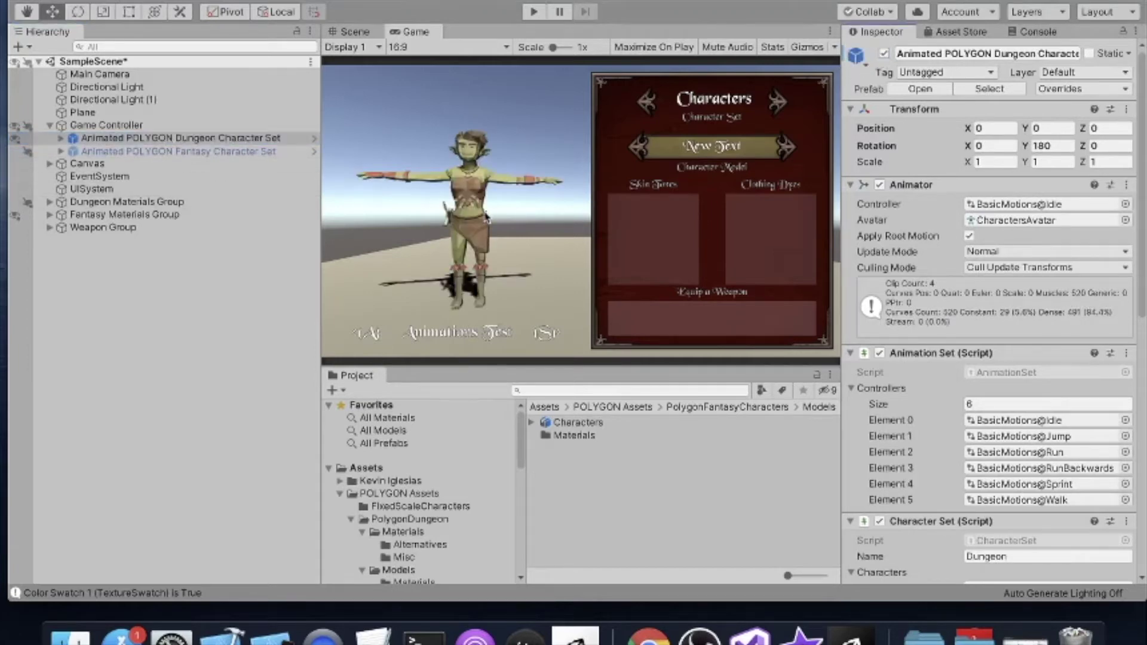
# - In the Scene view, expand the Dungeon set's children and DummySkeleton, then browse to PolygonDungeon
pyautogui.click(357, 31)
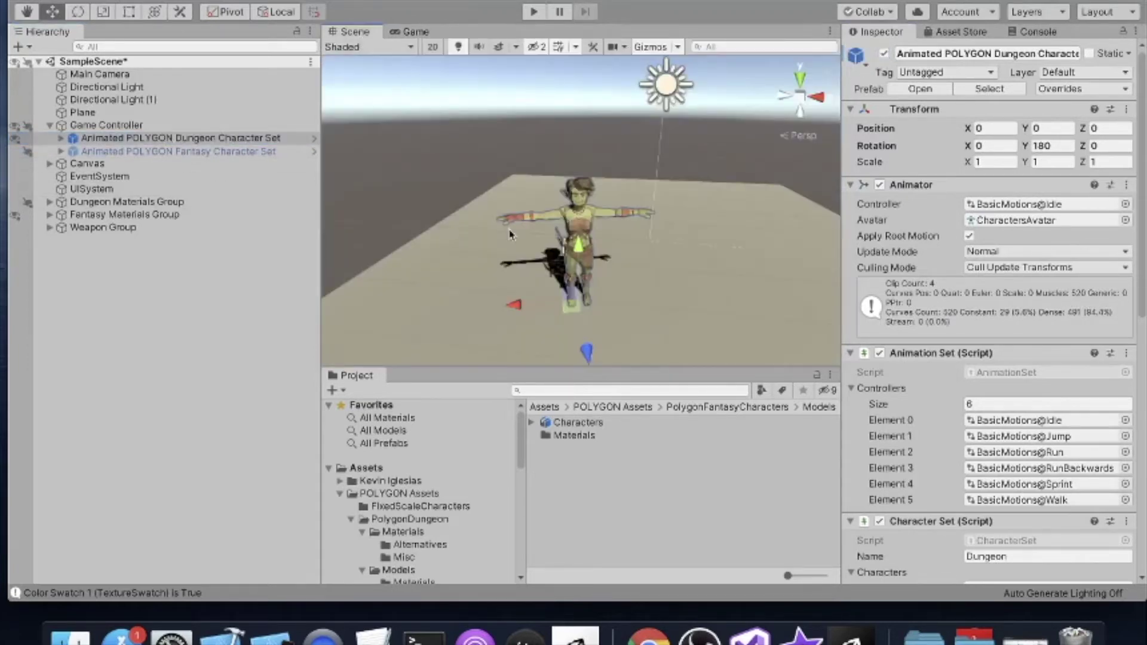
pyautogui.click(61, 138)
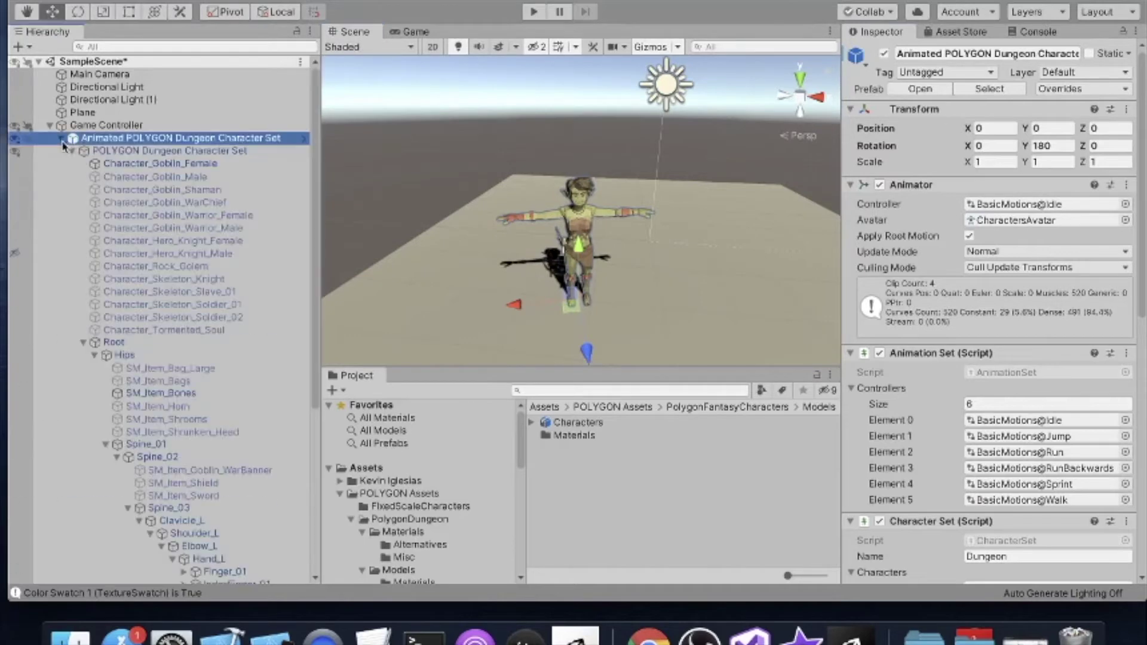
pyautogui.scroll(-2, 78, 305)
pyautogui.click(81, 301)
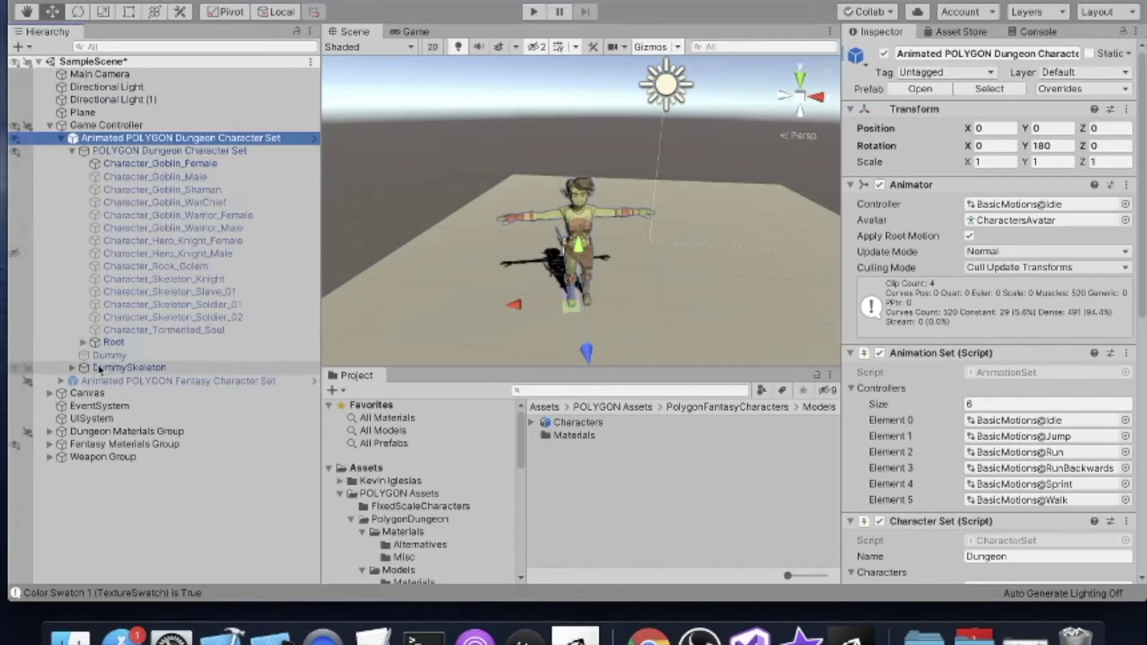
pyautogui.click(71, 369)
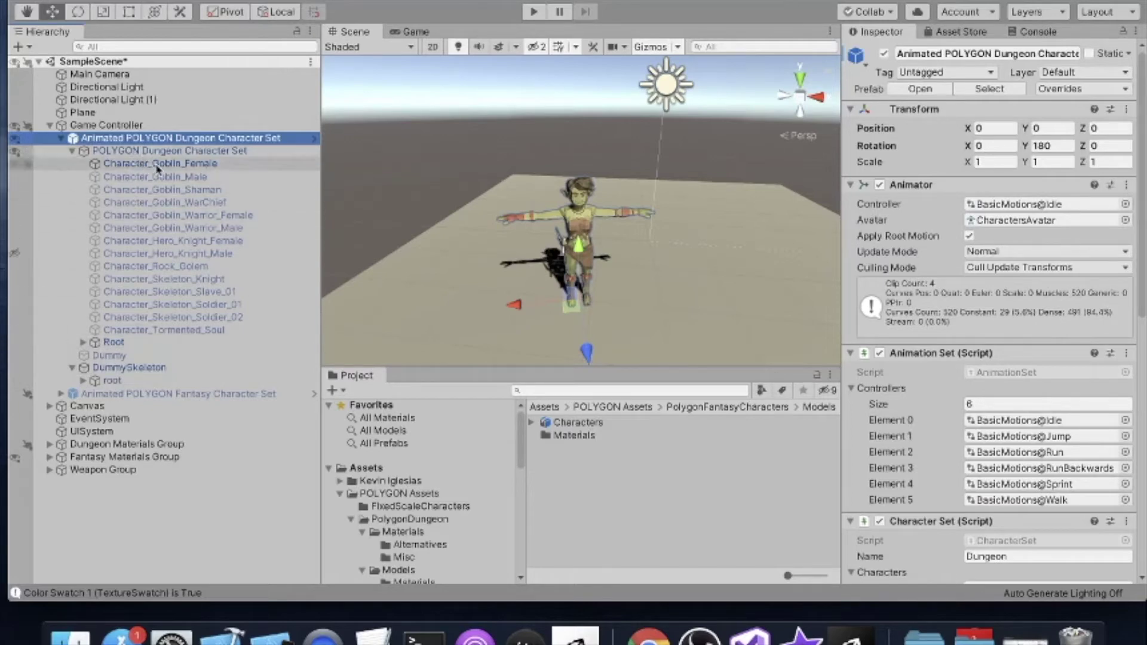
pyautogui.click(425, 519)
# - Browse the PolygonDungeon Models folder and inspect the Character_Goblin_Female model
pyautogui.click(399, 571)
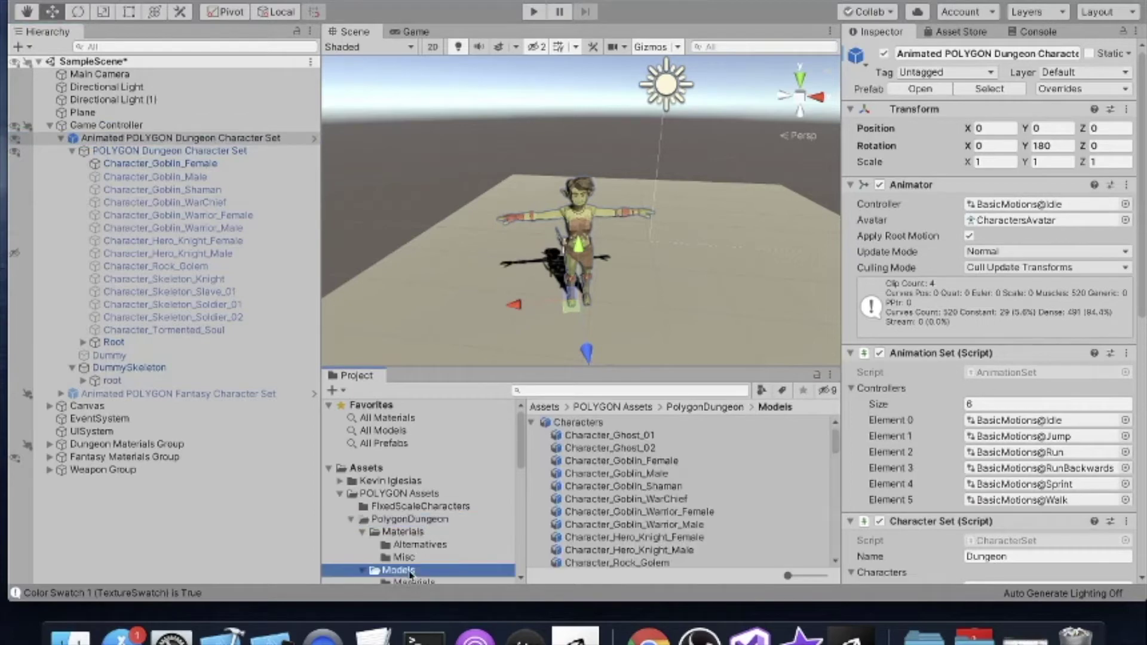
pyautogui.scroll(-5, 617, 486)
pyautogui.scroll(5, 594, 463)
pyautogui.click(590, 460)
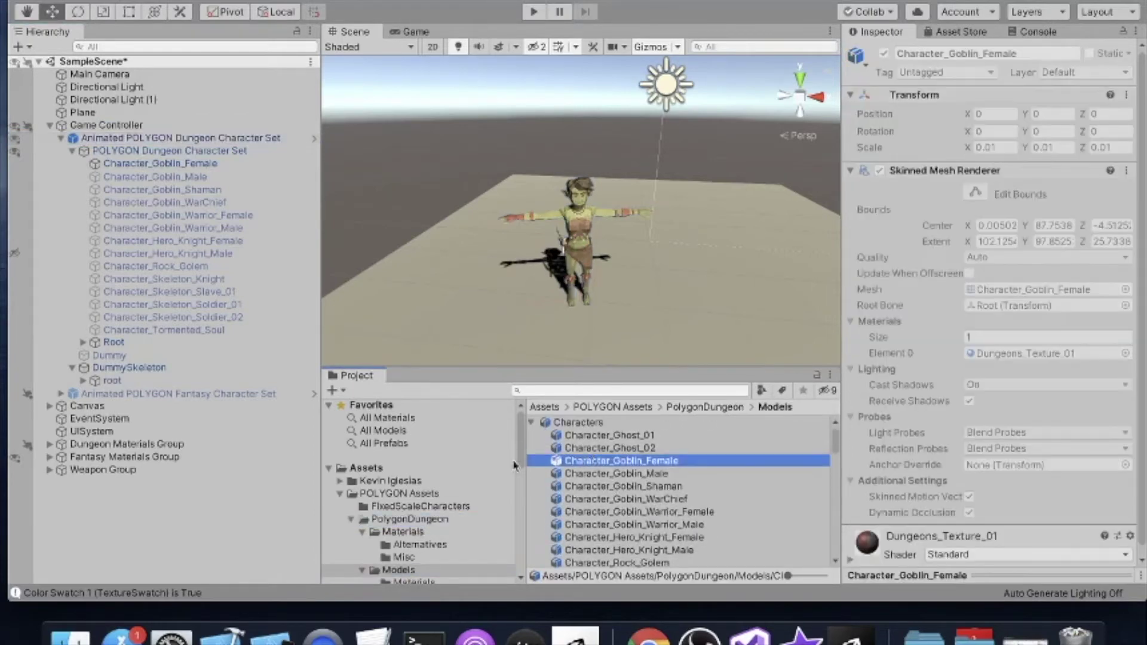
pyautogui.scroll(-4, 487, 474)
# - Open the Character_Goblin_Male prefab from Prefabs/Characters, then return to SampleScene
pyautogui.click(431, 495)
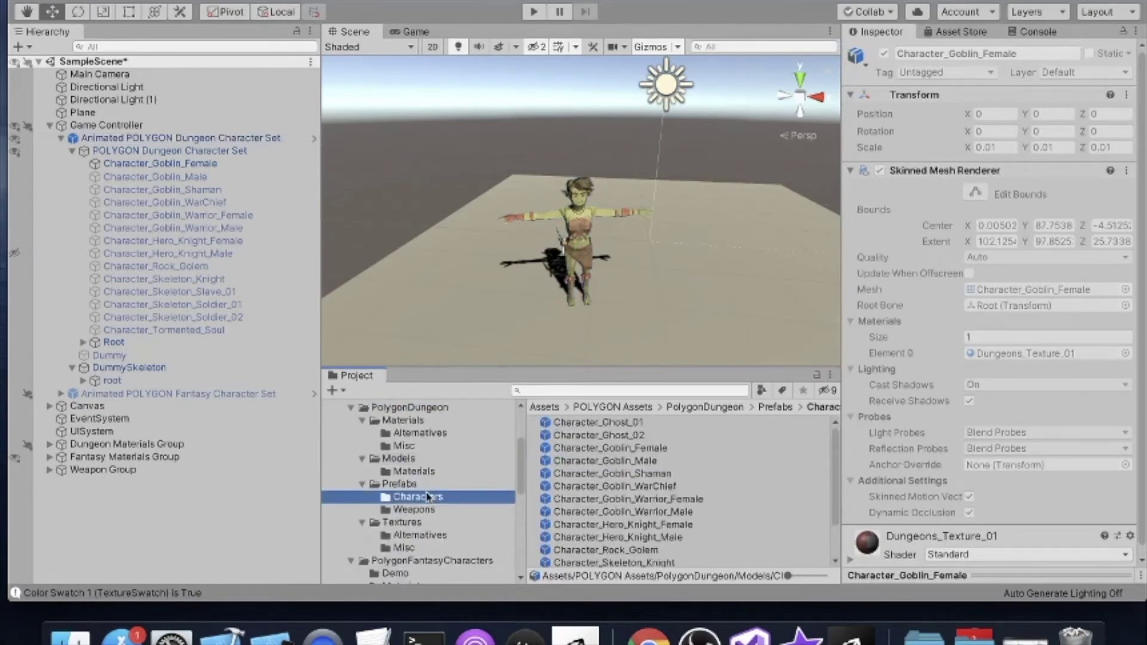
pyautogui.click(621, 460)
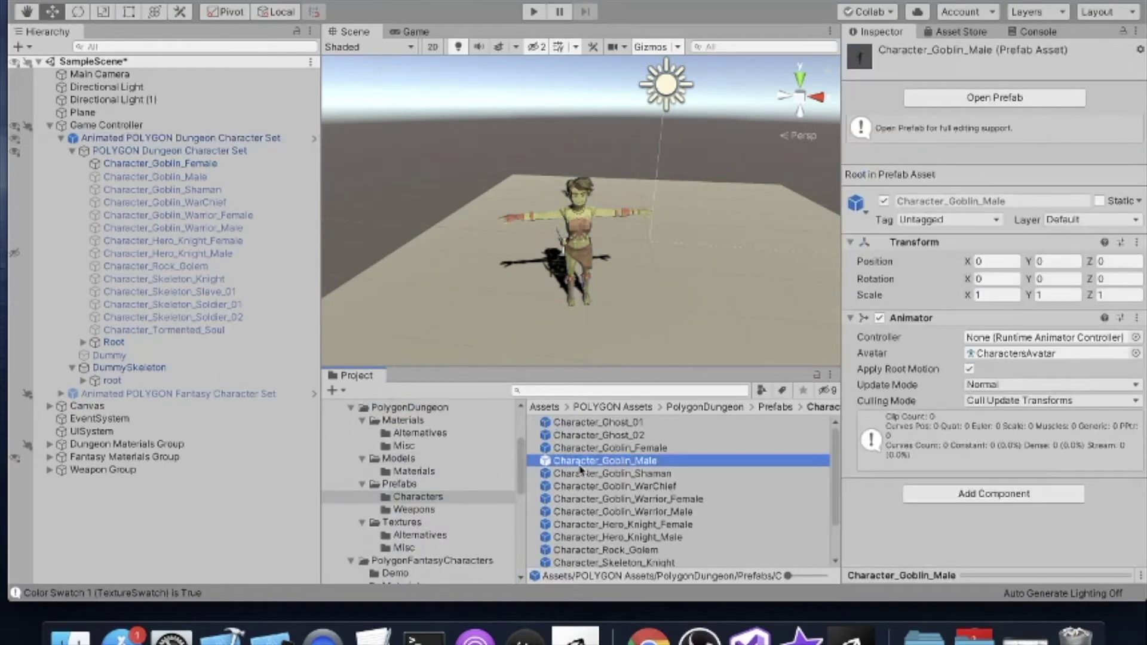
pyautogui.click(994, 97)
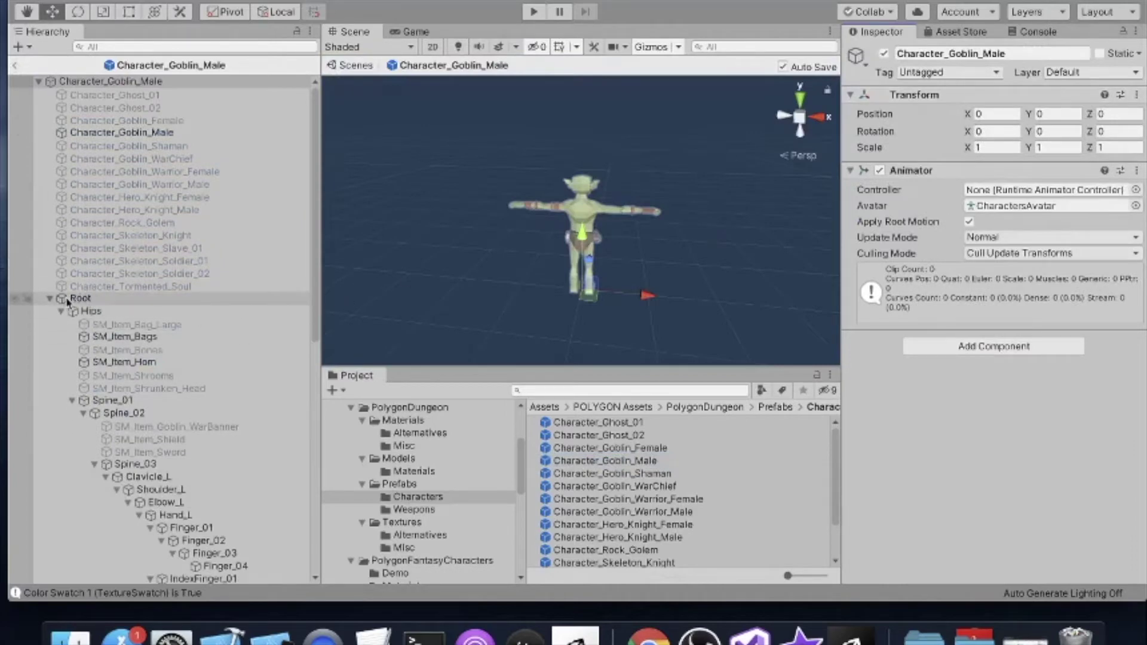
pyautogui.click(14, 64)
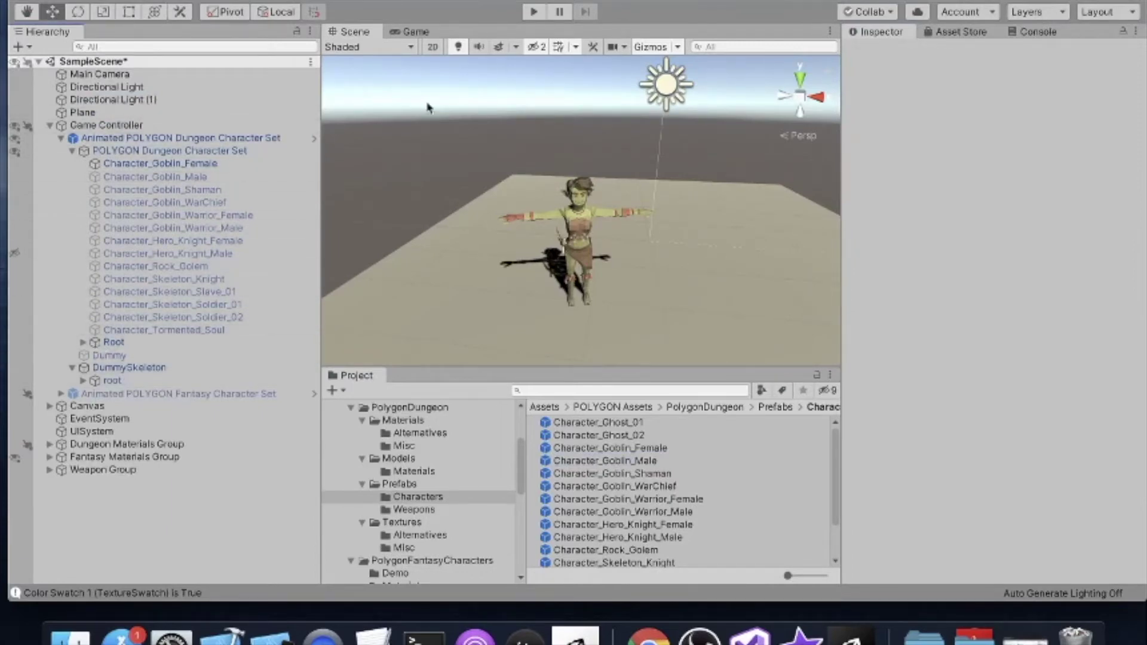
# - Expand the goblin's Root bone tree through both arms and select Hand_L, then Hand_R
pyautogui.click(83, 342)
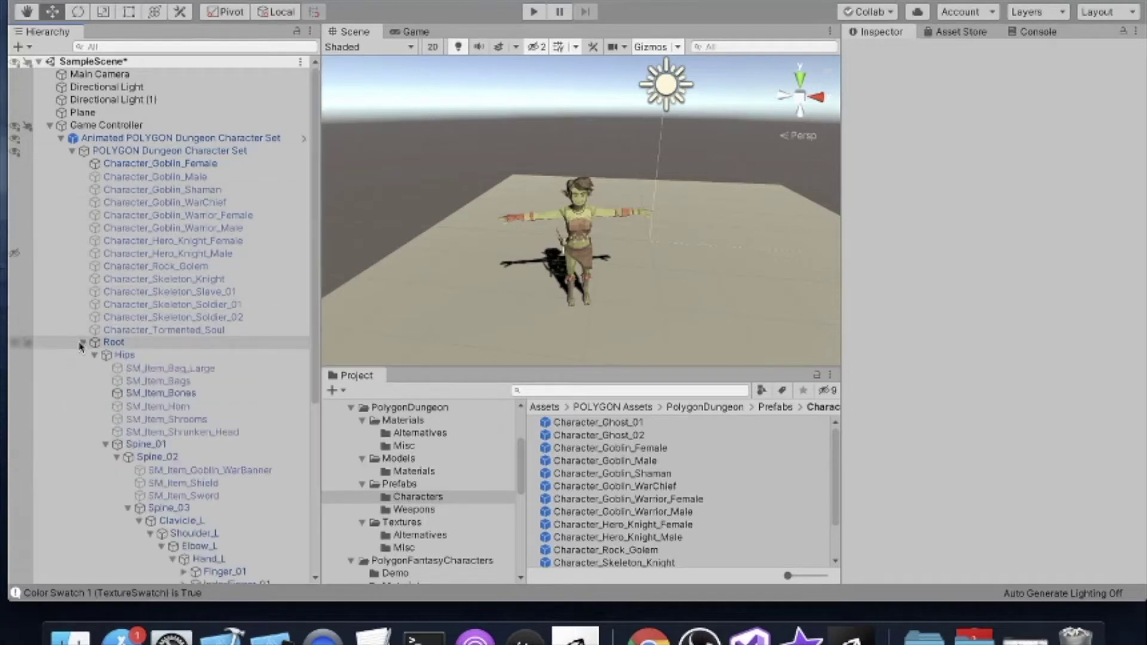
pyautogui.scroll(-8, 154, 346)
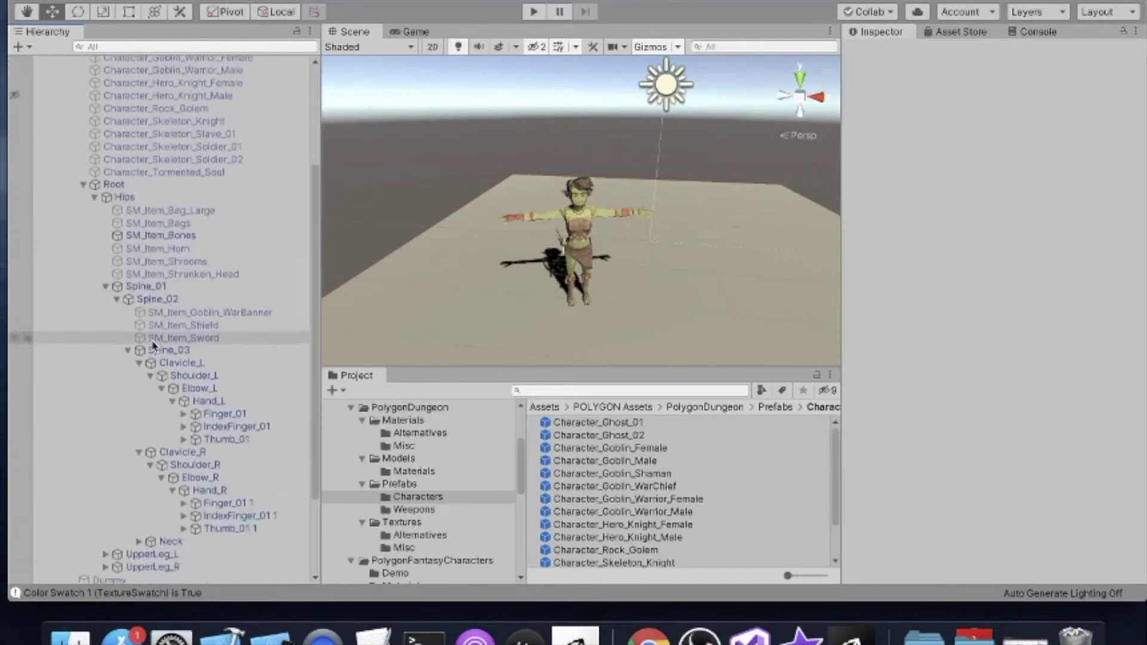
pyautogui.scroll(1, 153, 345)
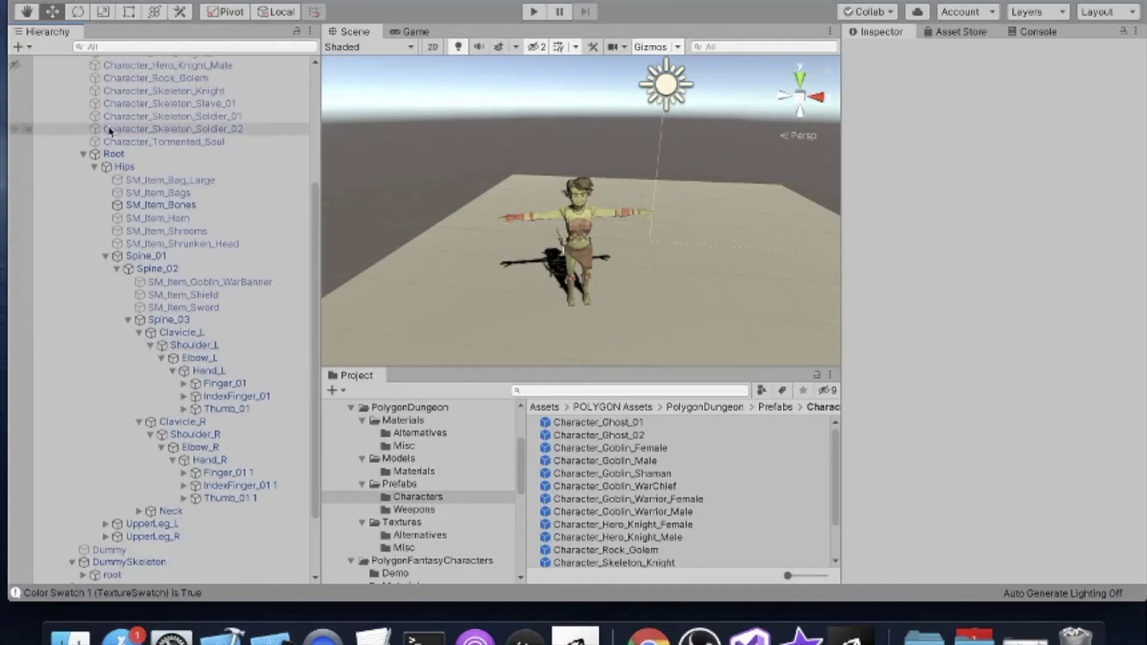
pyautogui.click(208, 371)
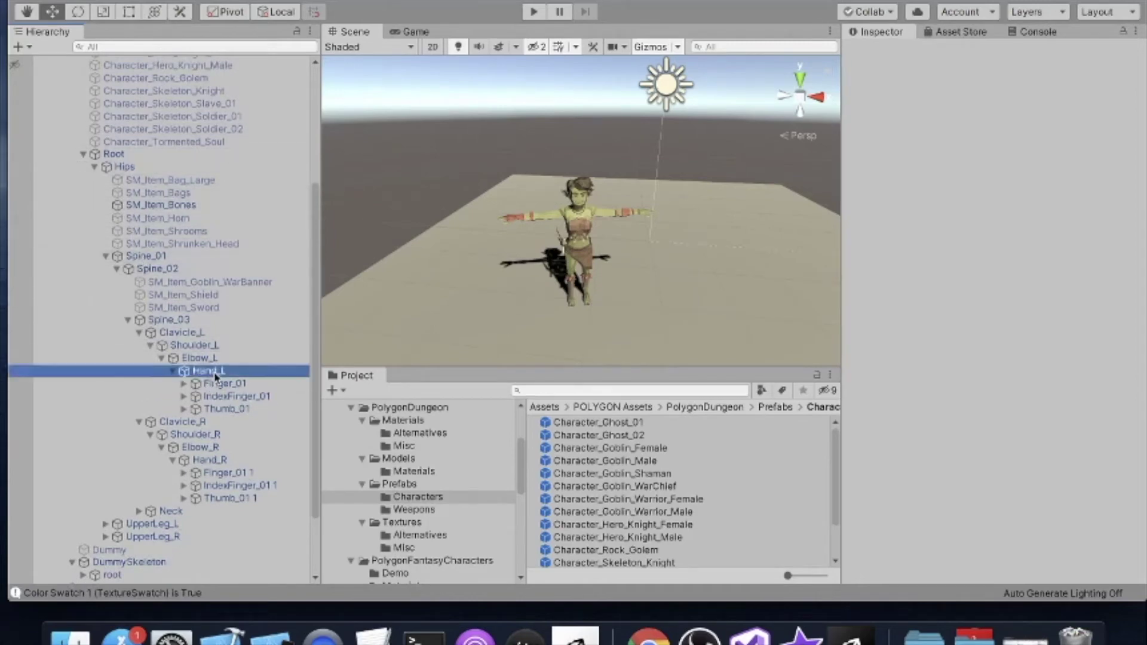
pyautogui.click(209, 459)
pyautogui.scroll(-2, 209, 457)
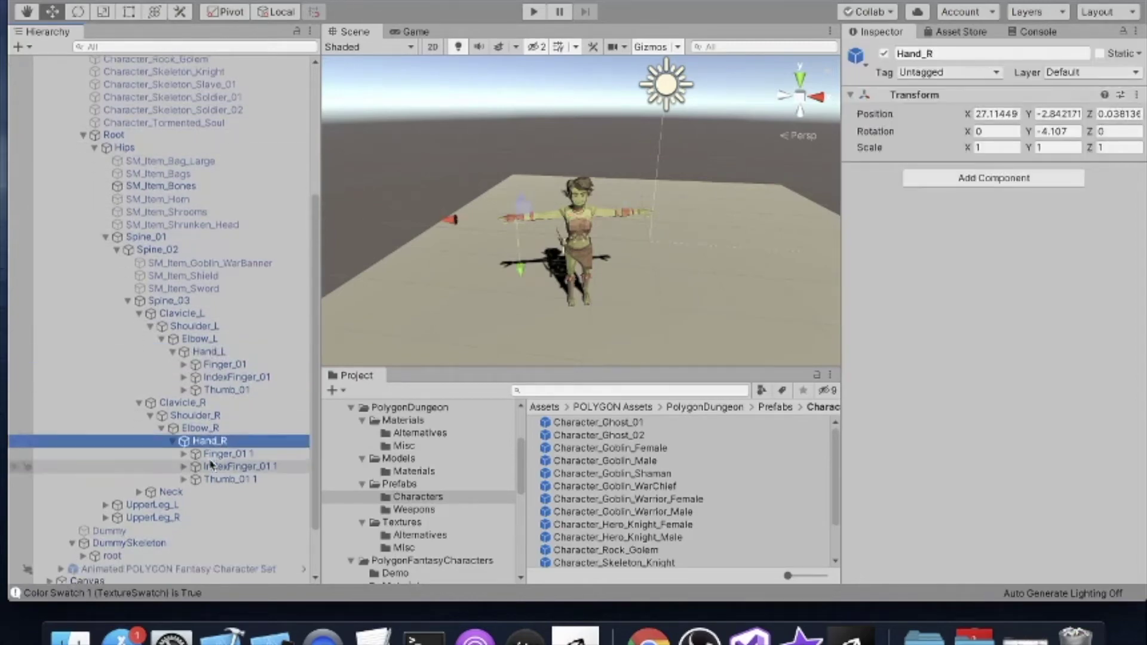
pyautogui.rightClick(209, 427)
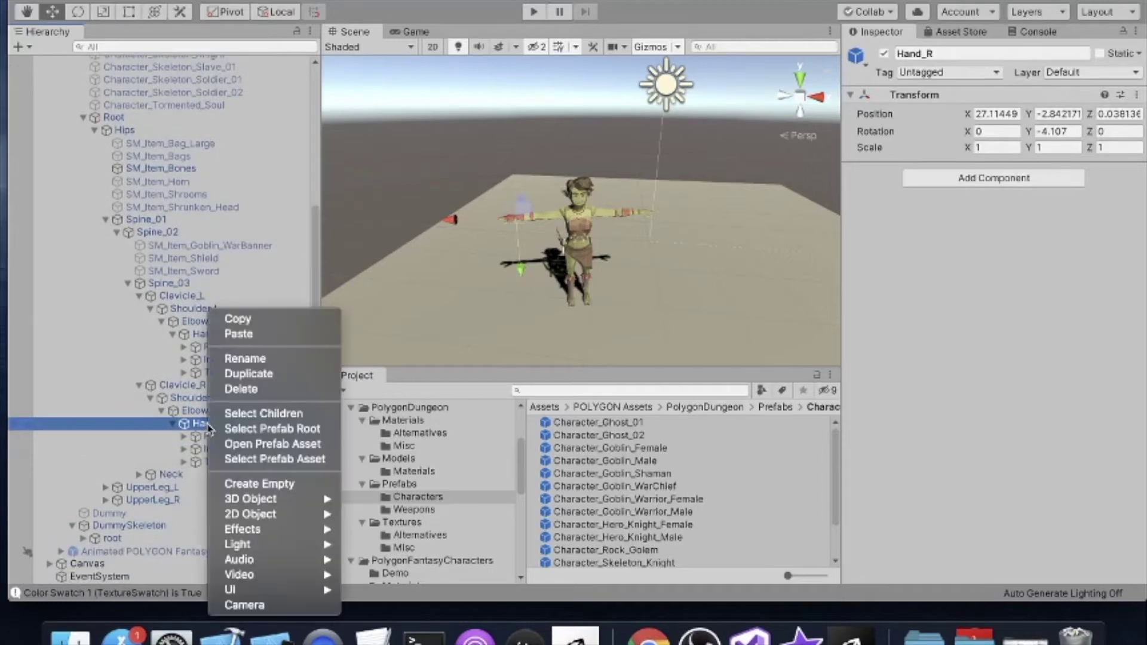
# - Add an empty child under Hand_R named 'Equipped Item (R)'
pyautogui.click(266, 485)
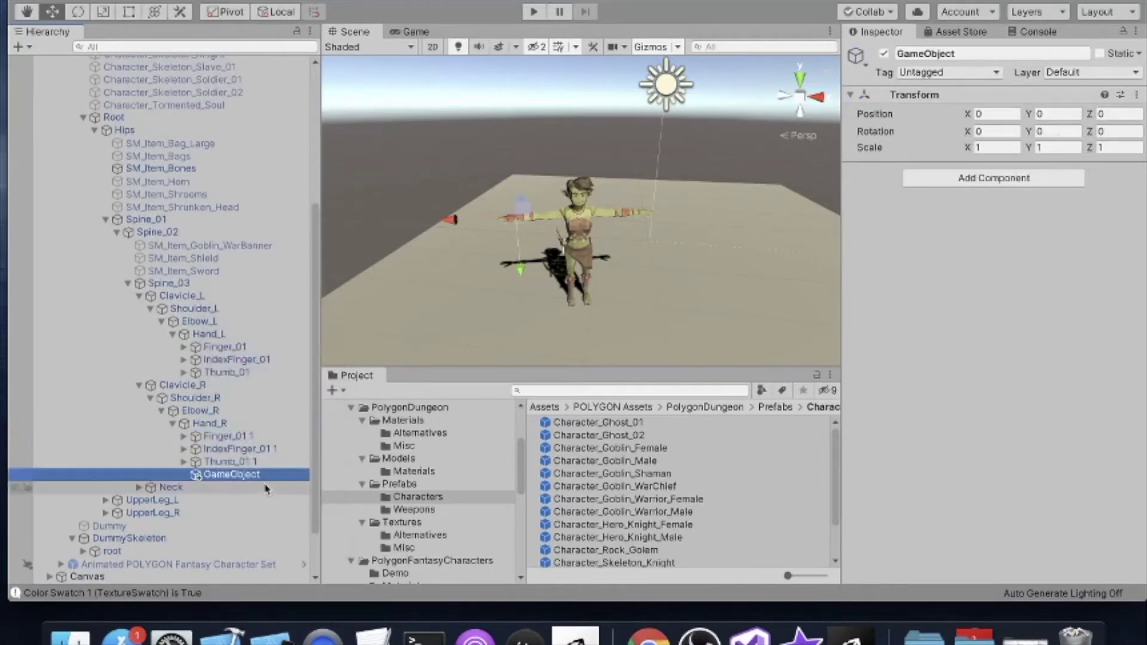
pyautogui.rightClick(243, 478)
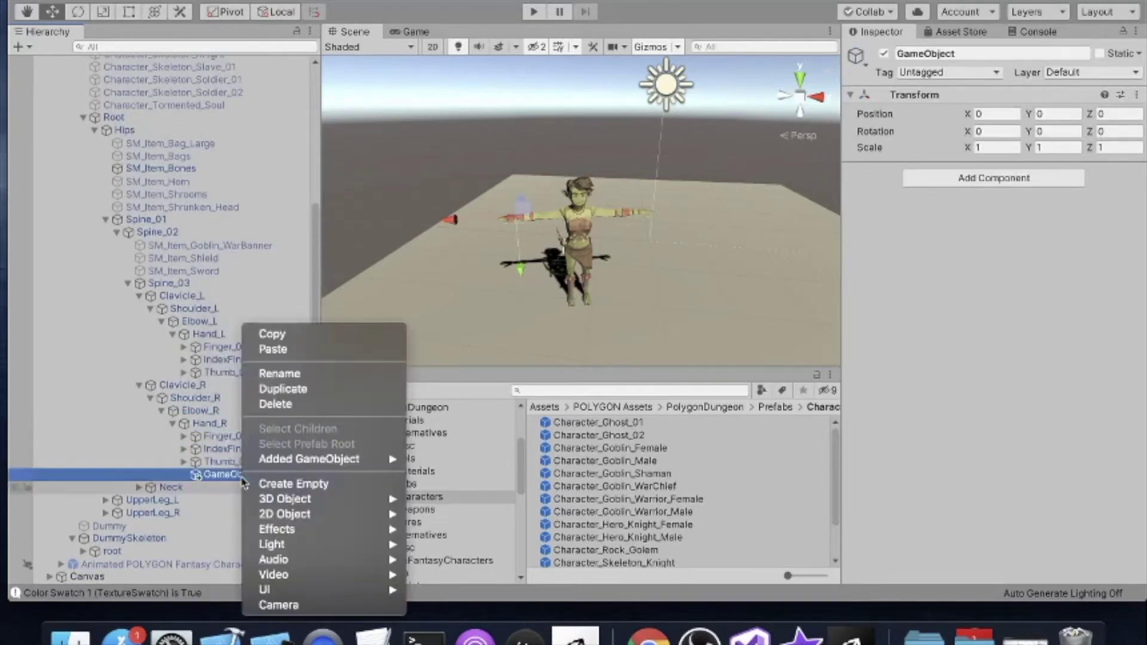
pyautogui.click(299, 377)
pyautogui.write('Eq')
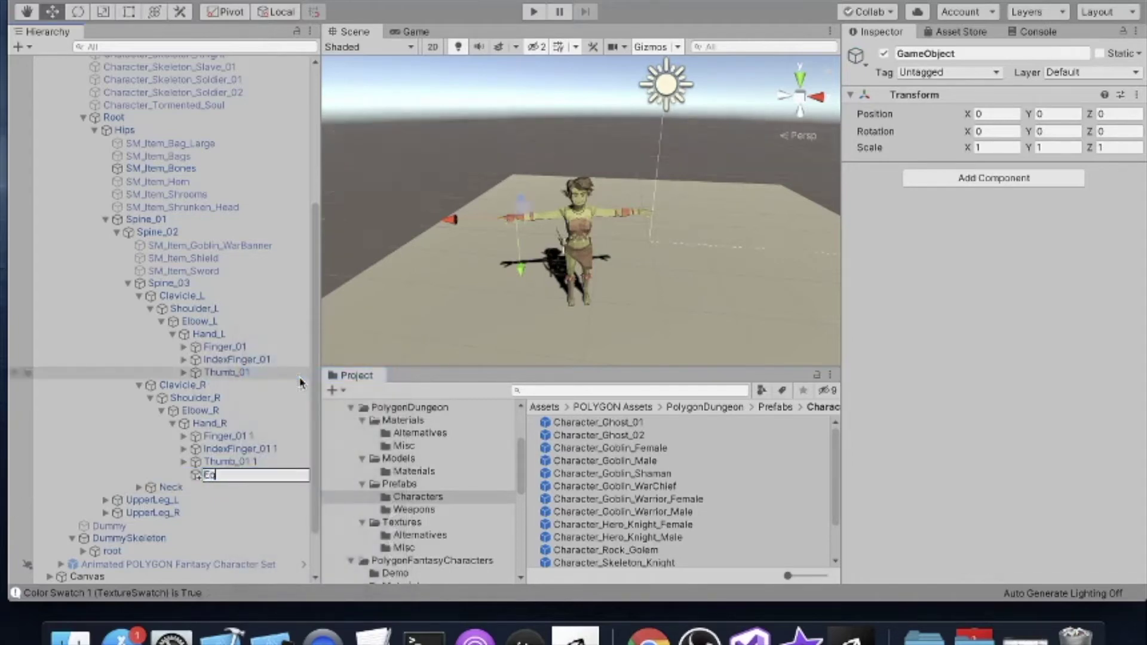
pyautogui.write('uipped Item (R)')
pyautogui.press('Return')
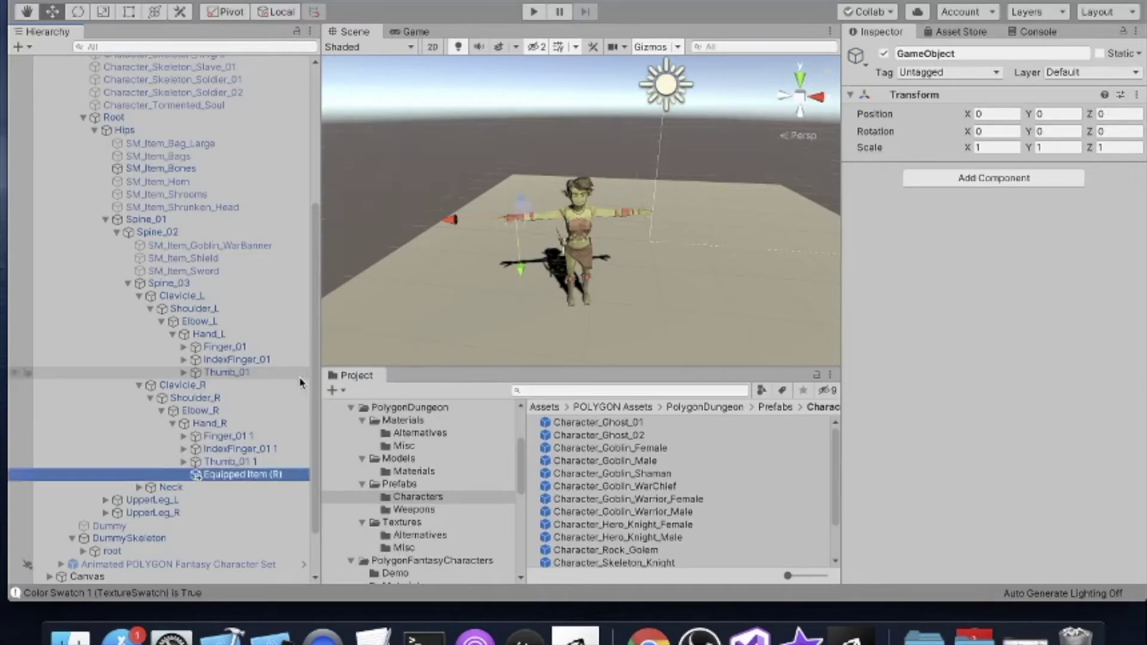
# - Add an empty child under Hand_L named 'Equipped Item (L)', then reselect Equipped Item (R)
pyautogui.click(206, 334)
pyautogui.rightClick(206, 334)
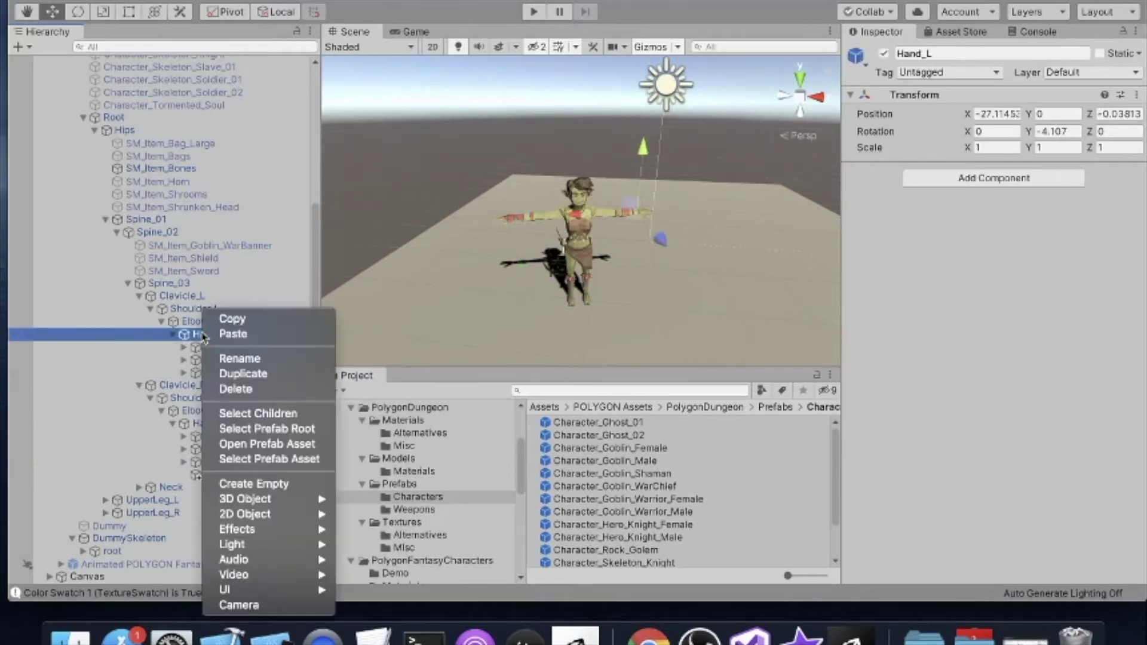
pyautogui.click(258, 487)
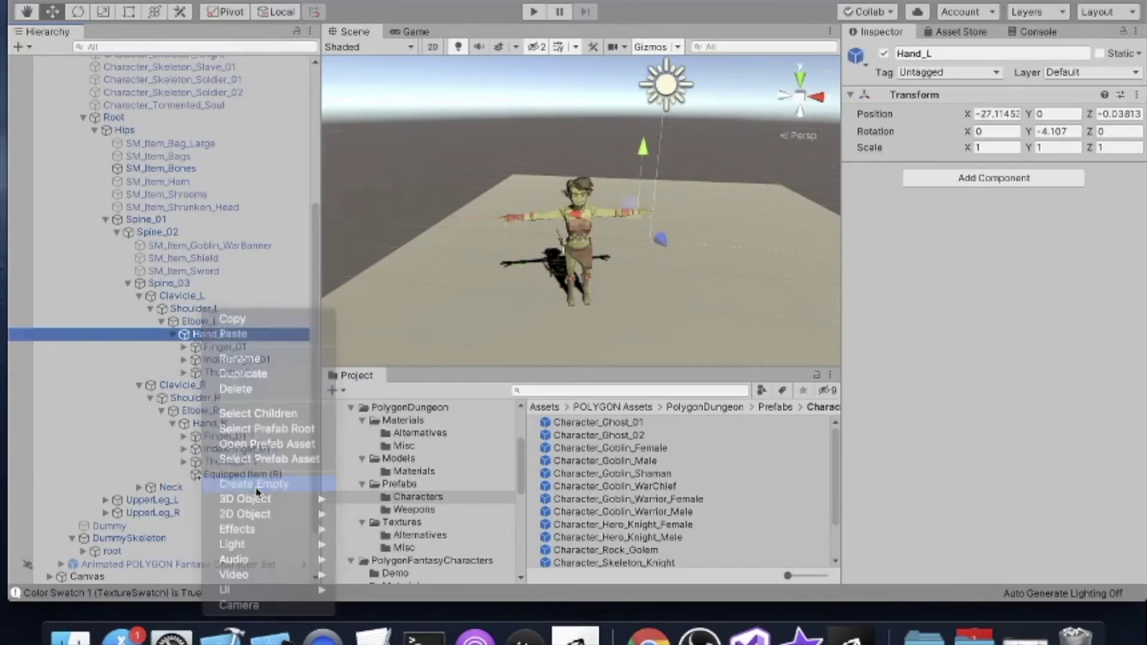
pyautogui.rightClick(238, 389)
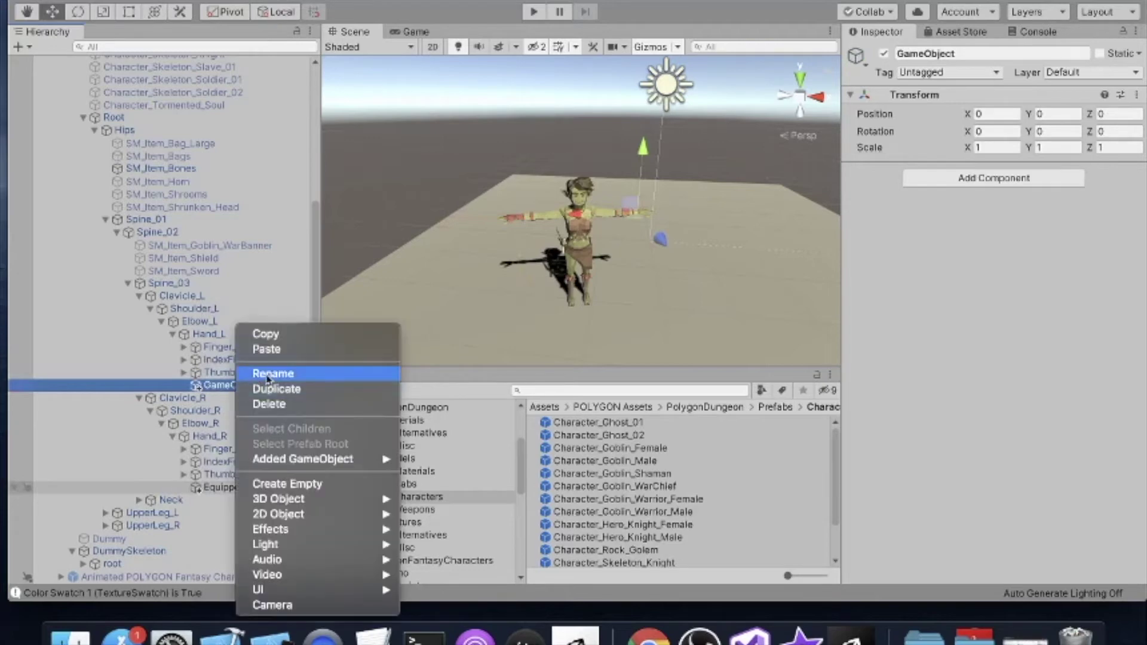
pyautogui.click(265, 372)
pyautogui.write('Equipped Item')
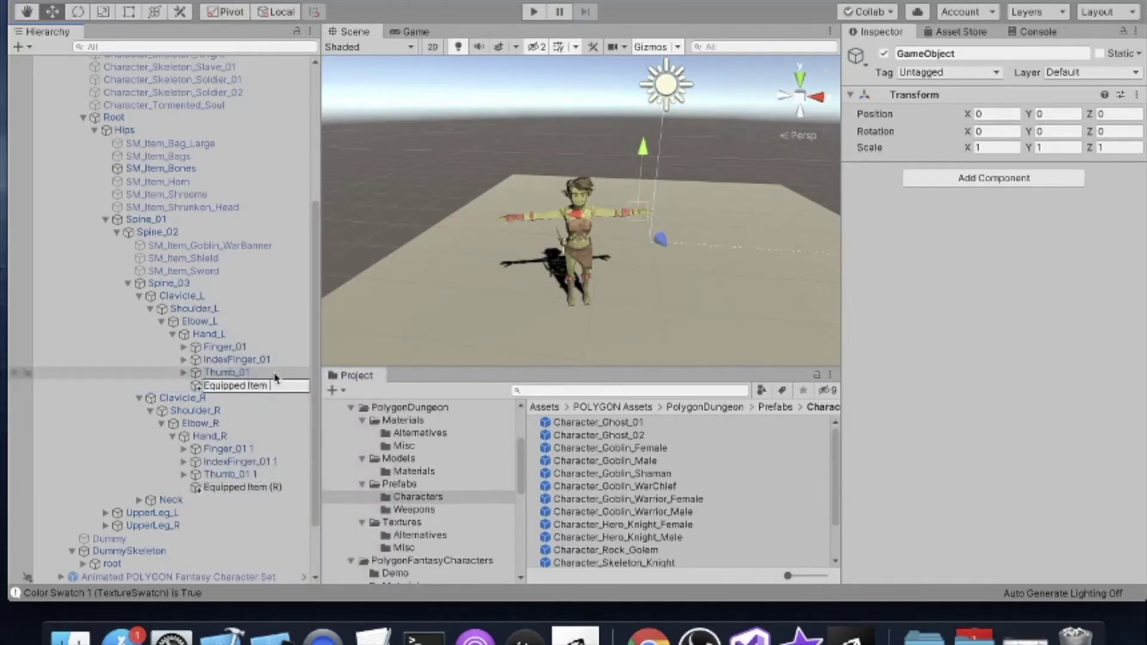
pyautogui.write(' (L)')
pyautogui.press('Return')
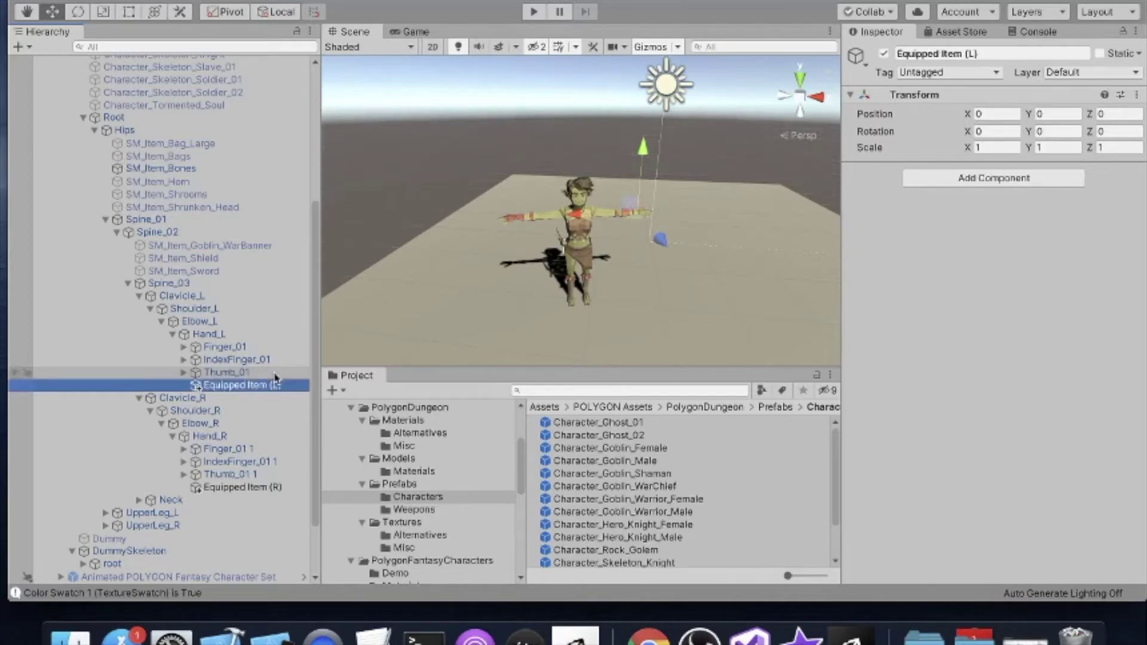
pyautogui.click(239, 500)
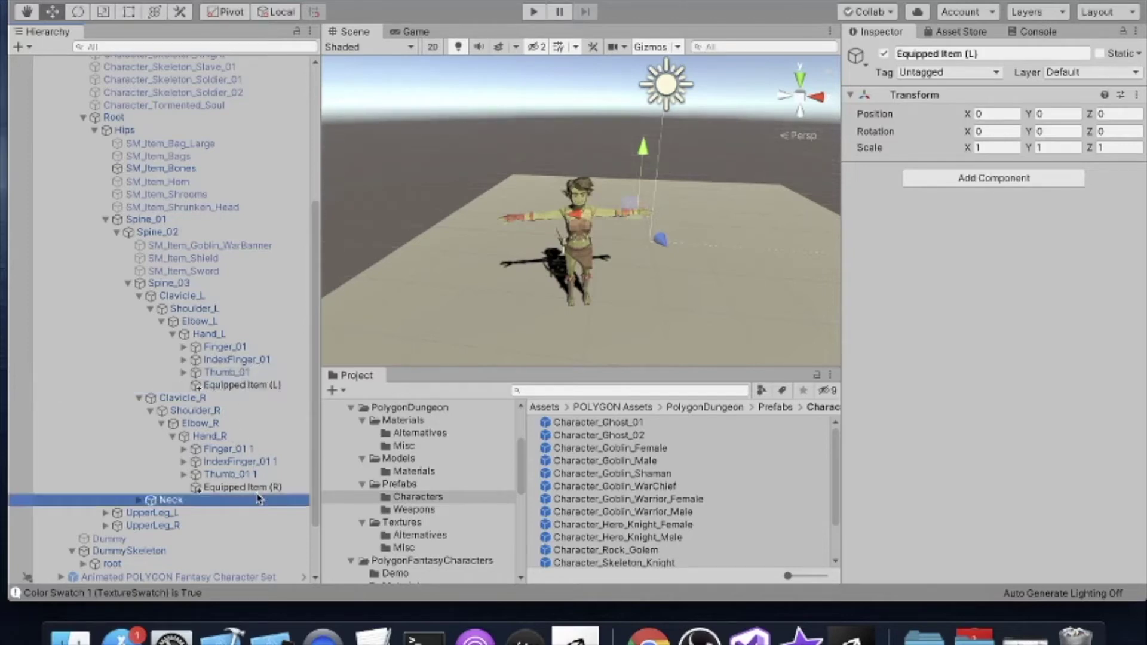
pyautogui.click(238, 492)
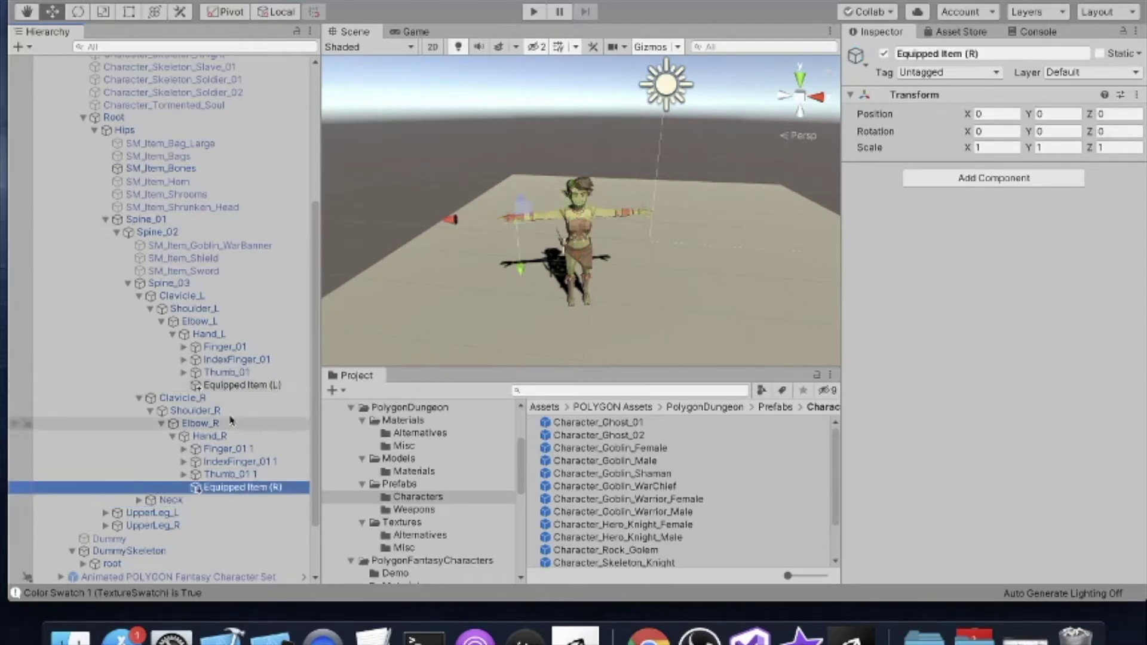
pyautogui.click(233, 386)
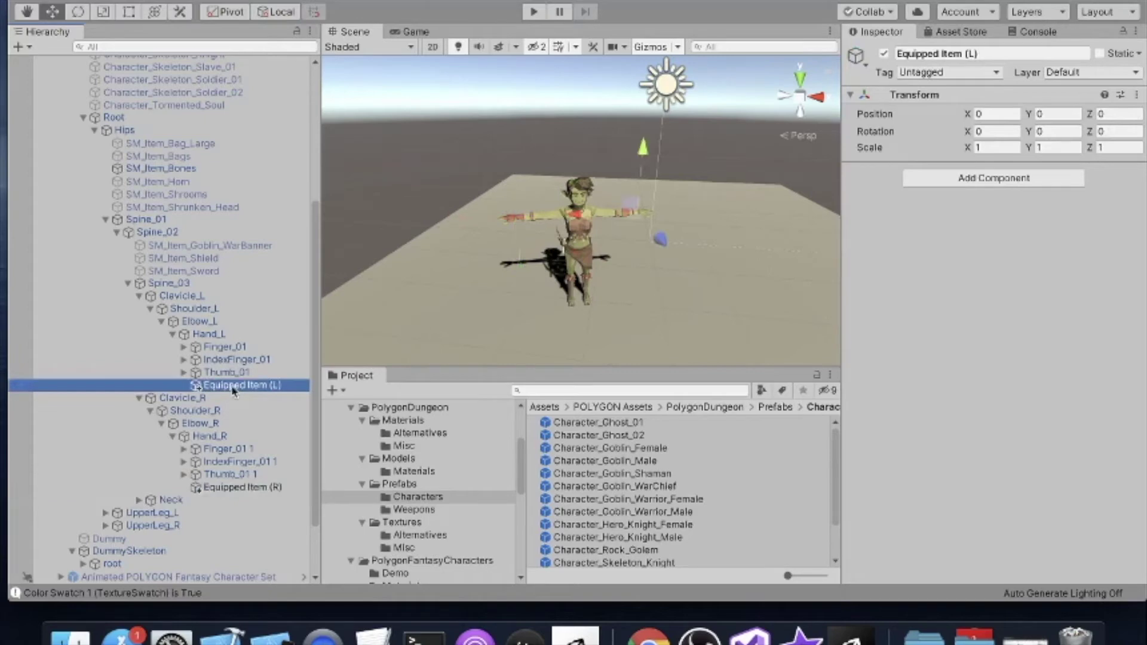
pyautogui.click(245, 489)
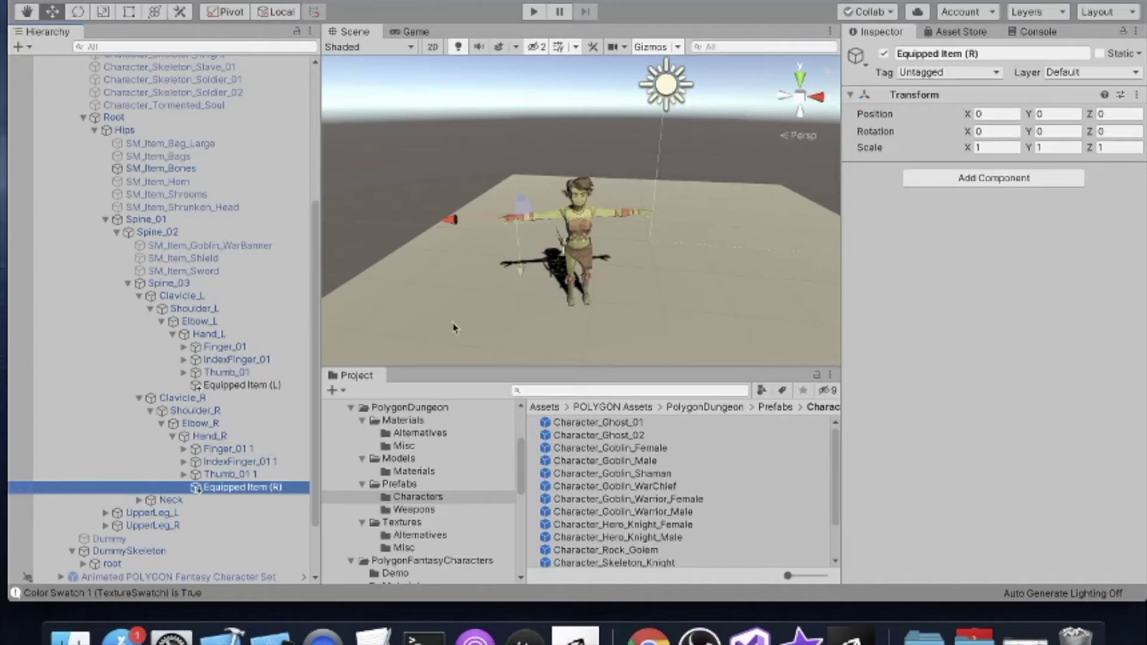
pyautogui.click(237, 385)
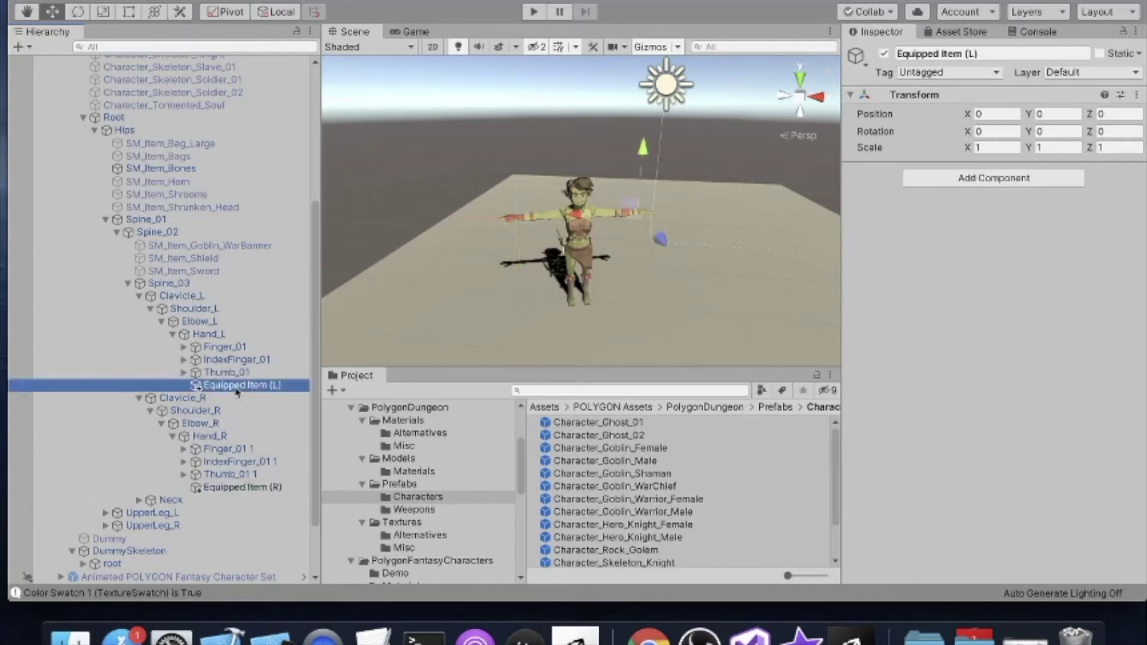
pyautogui.click(245, 487)
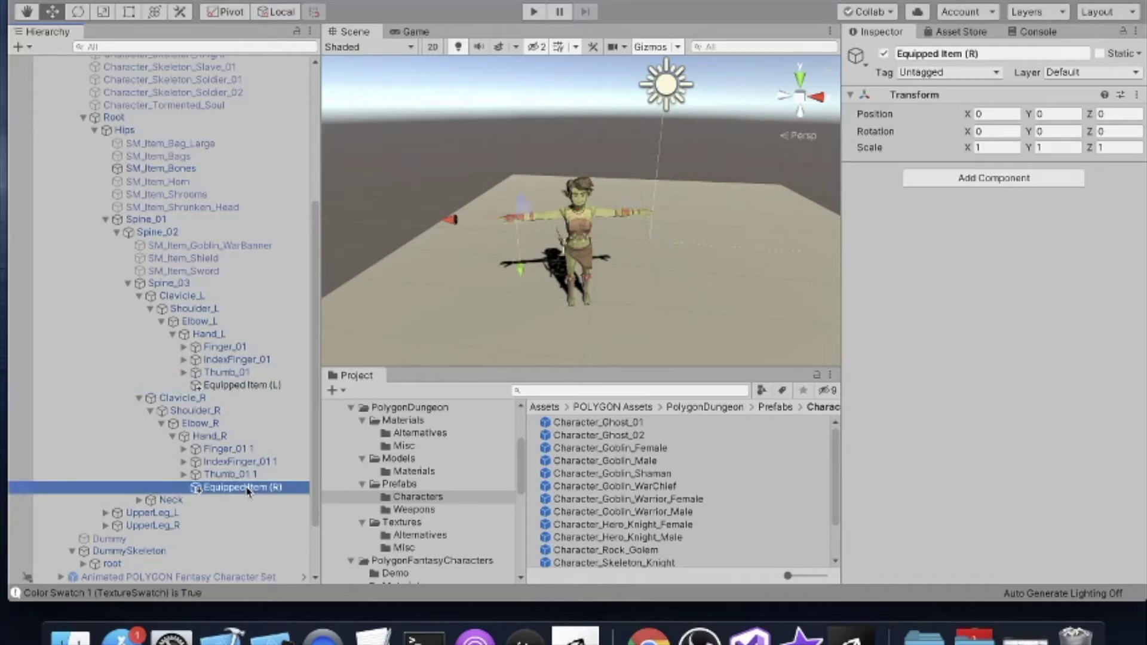
pyautogui.click(246, 386)
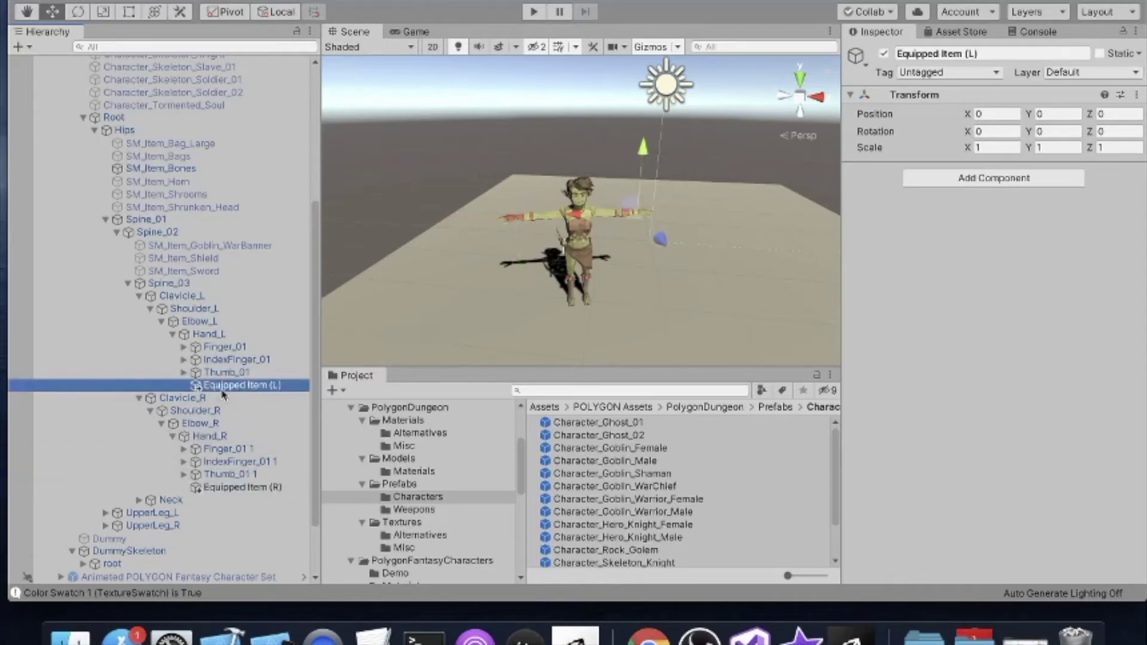
pyautogui.click(226, 488)
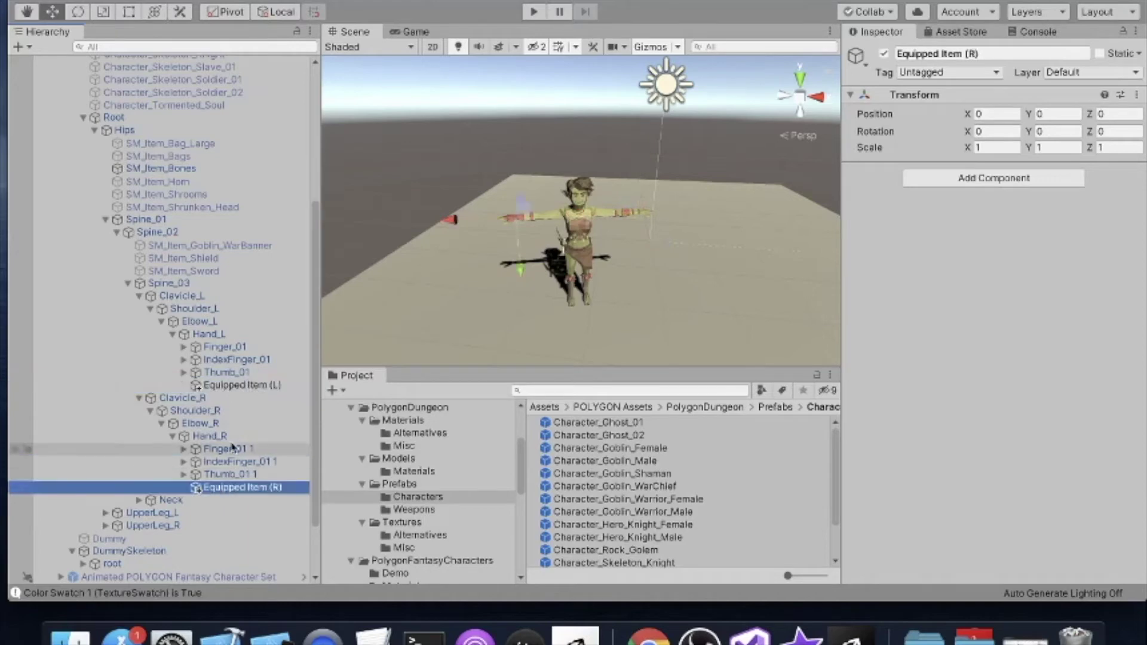
pyautogui.click(239, 386)
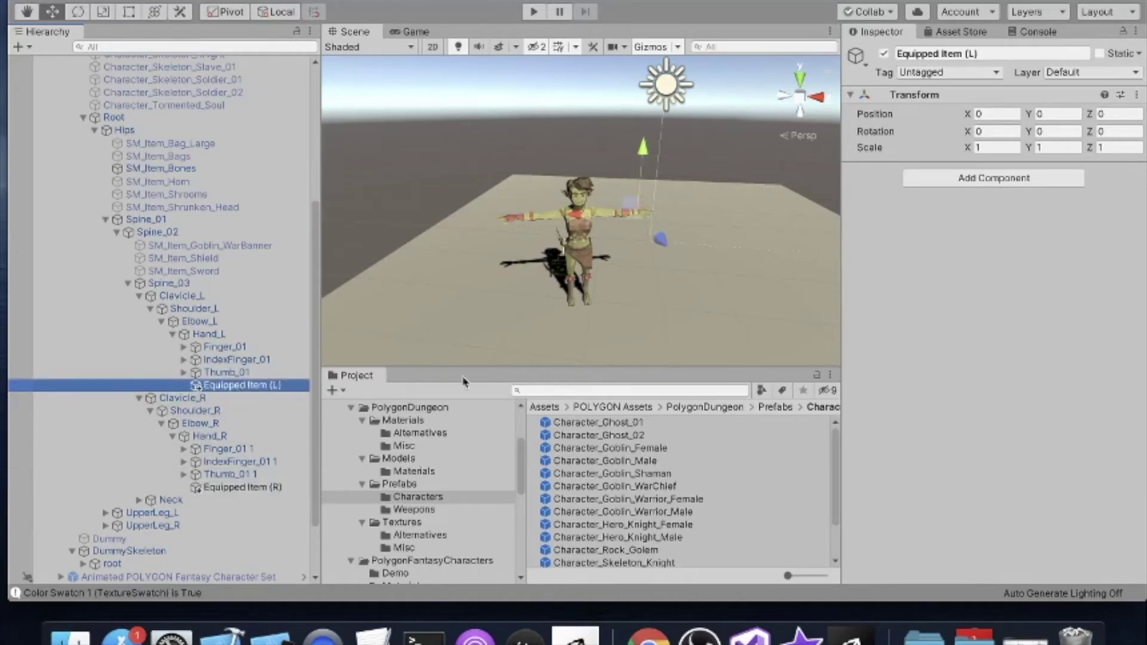
pyautogui.click(248, 488)
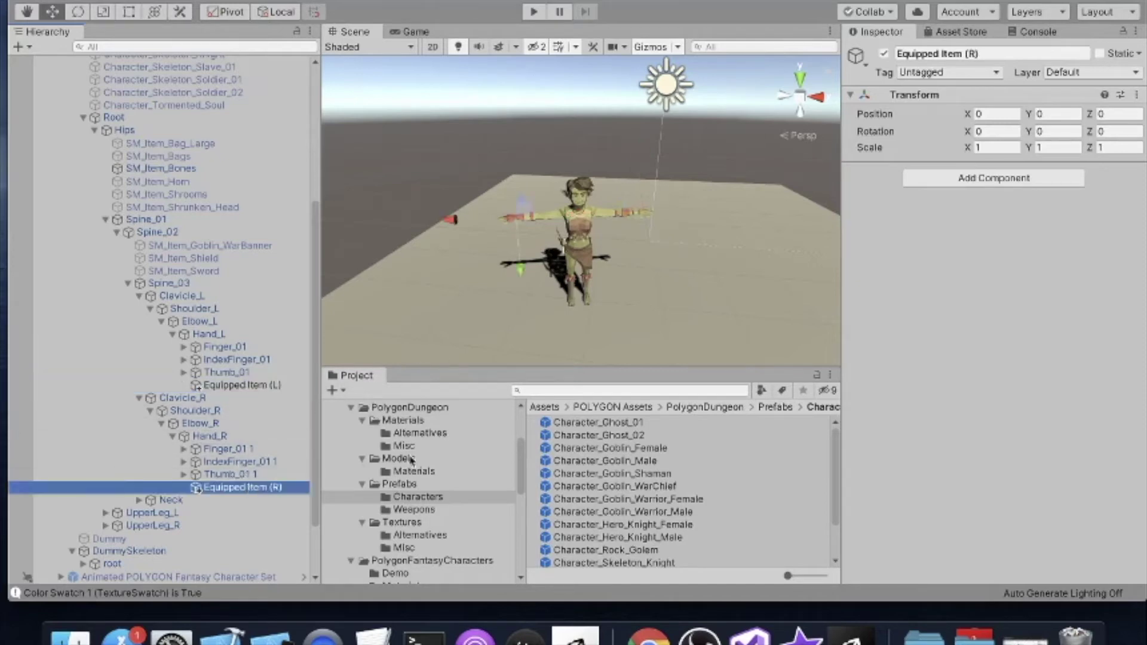
# - From Prefabs > Weapons, drag SM_Wep_Goblin_Bone_Axe_01 onto Equipped Item (R)
pyautogui.scroll(5, 429, 448)
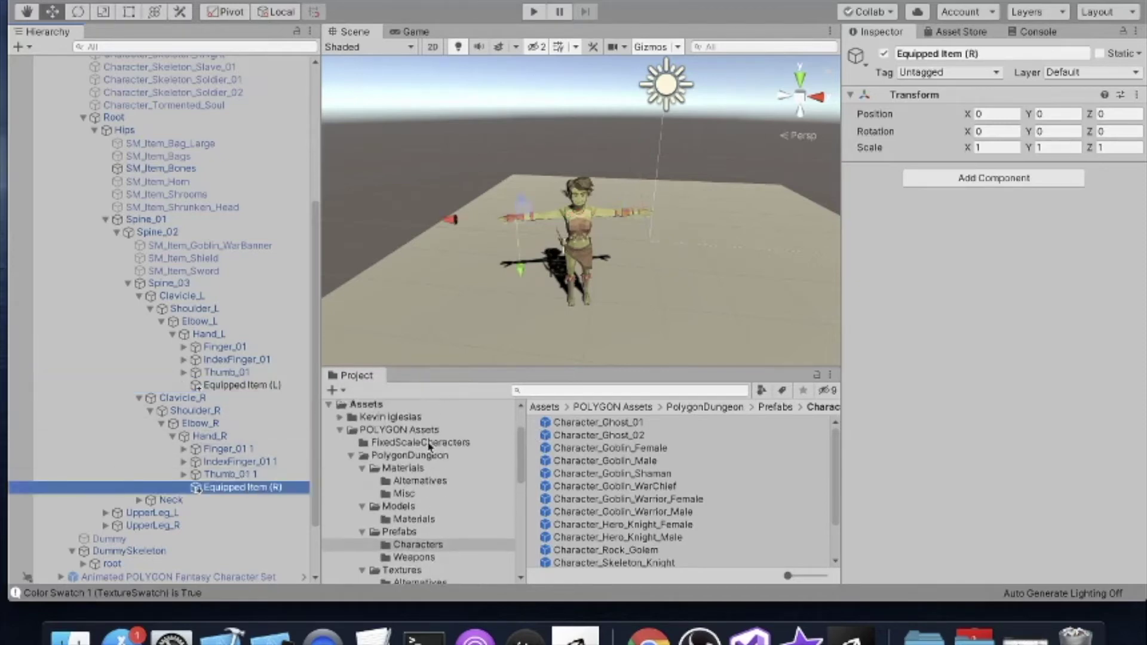
pyautogui.scroll(-4, 429, 448)
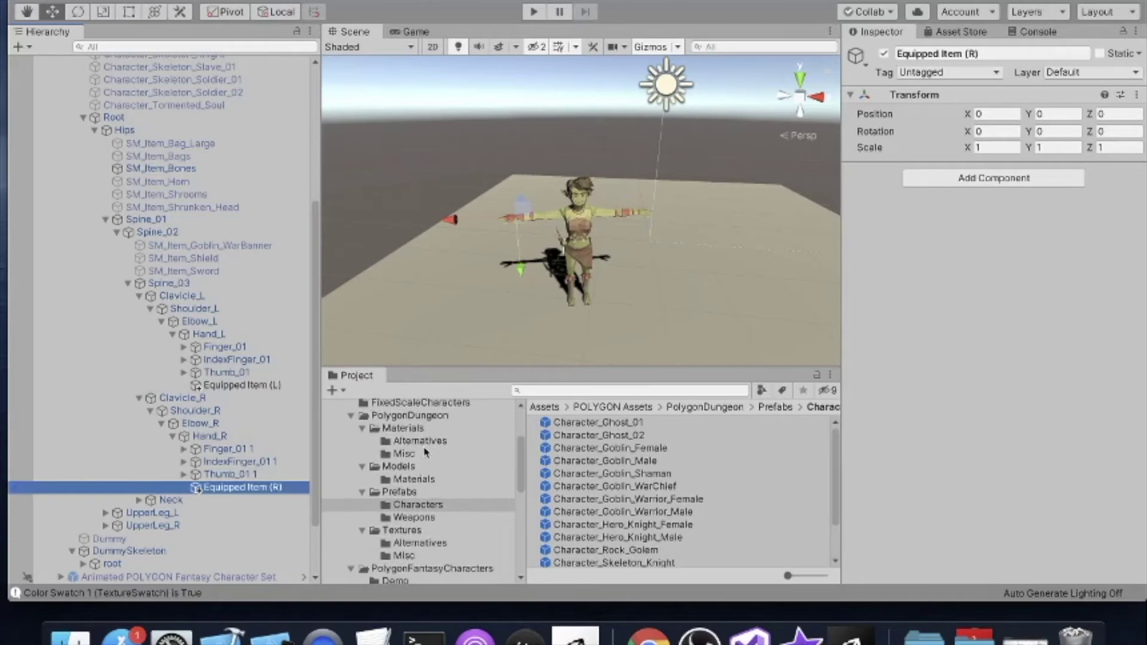
pyautogui.click(418, 518)
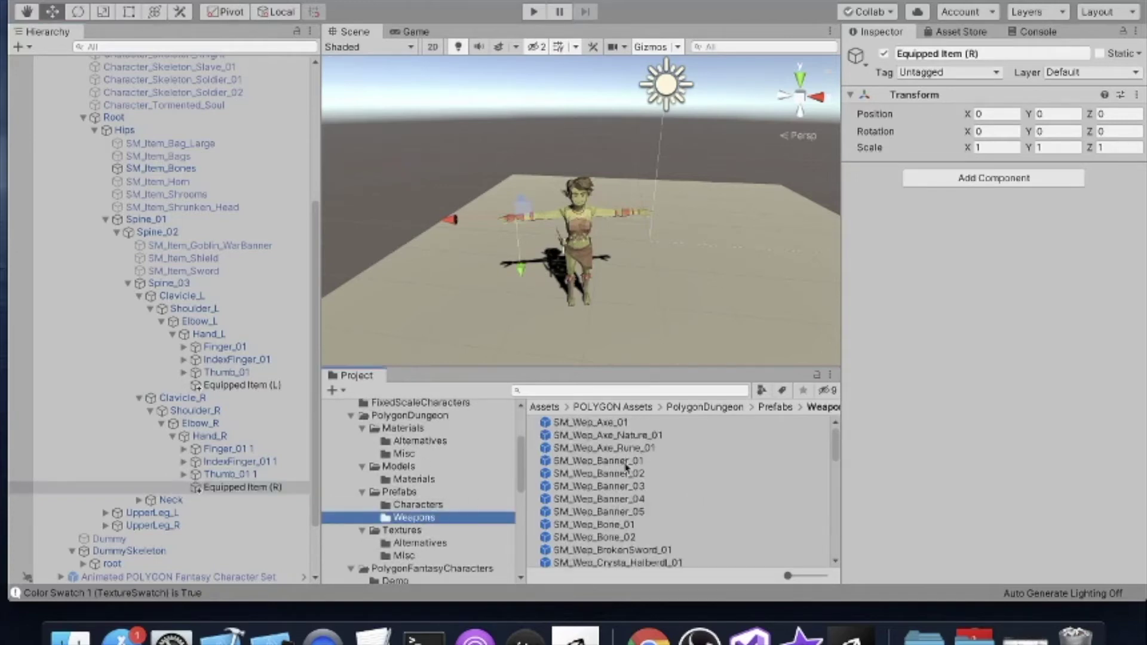
pyautogui.scroll(-5, 625, 467)
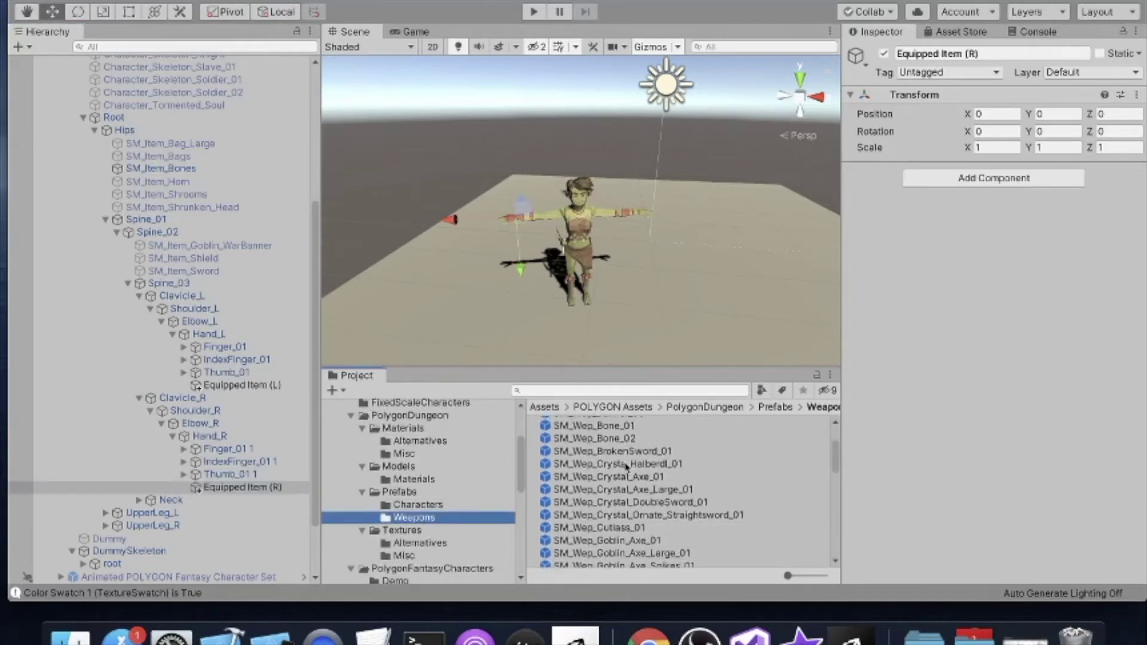
pyautogui.scroll(-6, 705, 466)
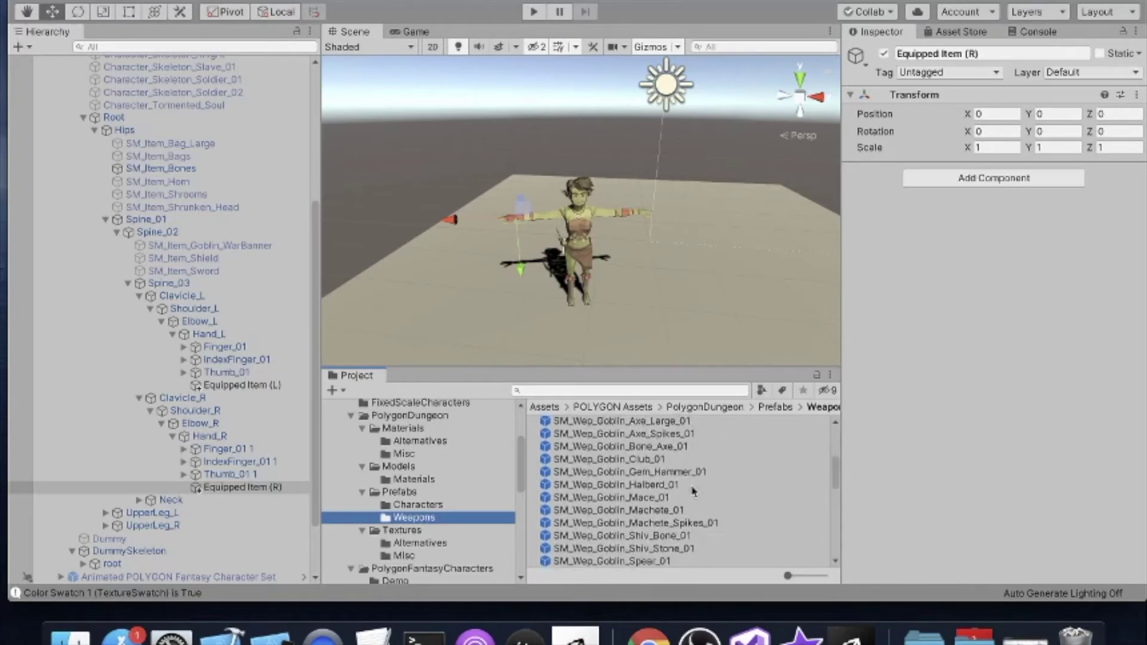
pyautogui.scroll(1, 693, 491)
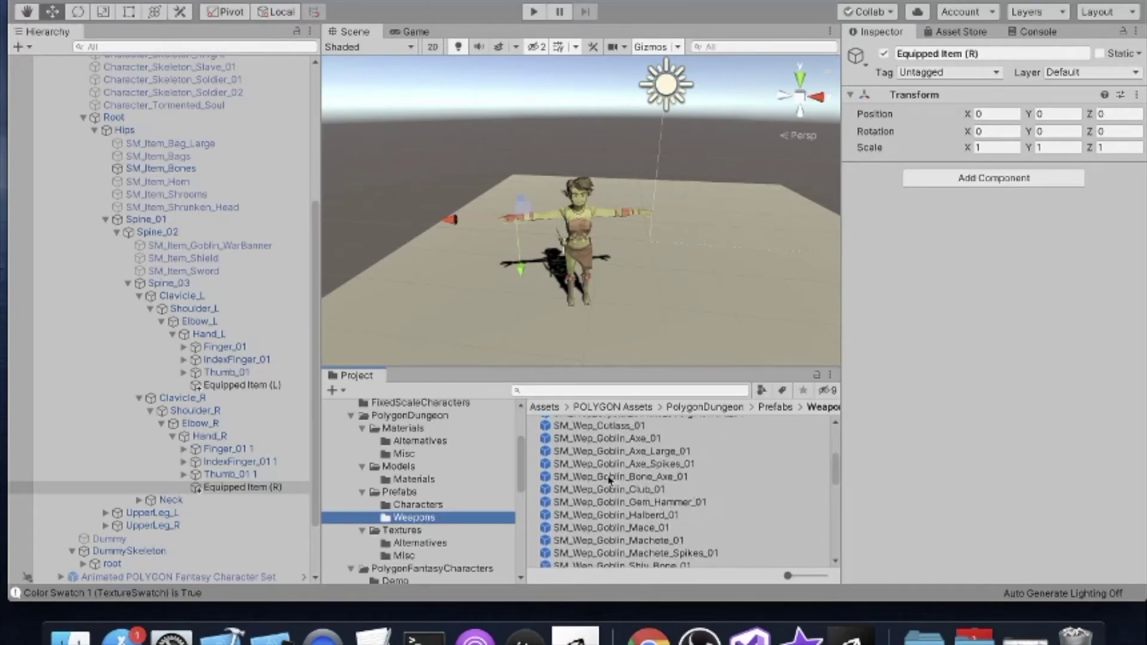
pyautogui.moveTo(609, 480); pyautogui.dragTo(219, 493)
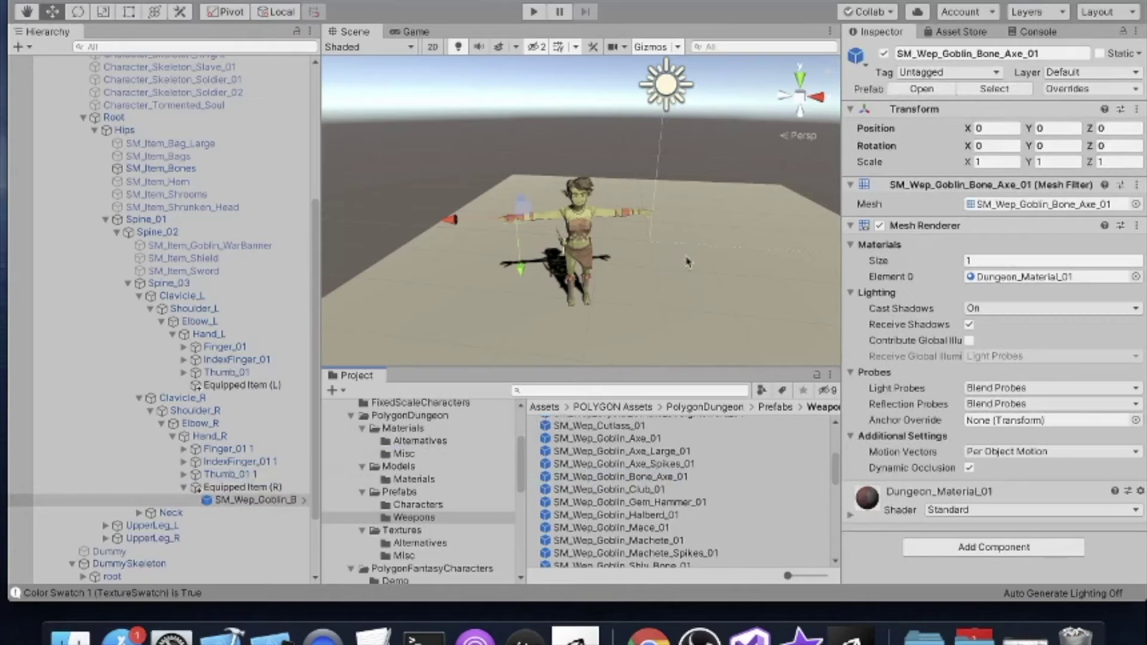
# - Frame and orbit around the bone axe in the scene, then select the goblin's Root
pyautogui.press('f')
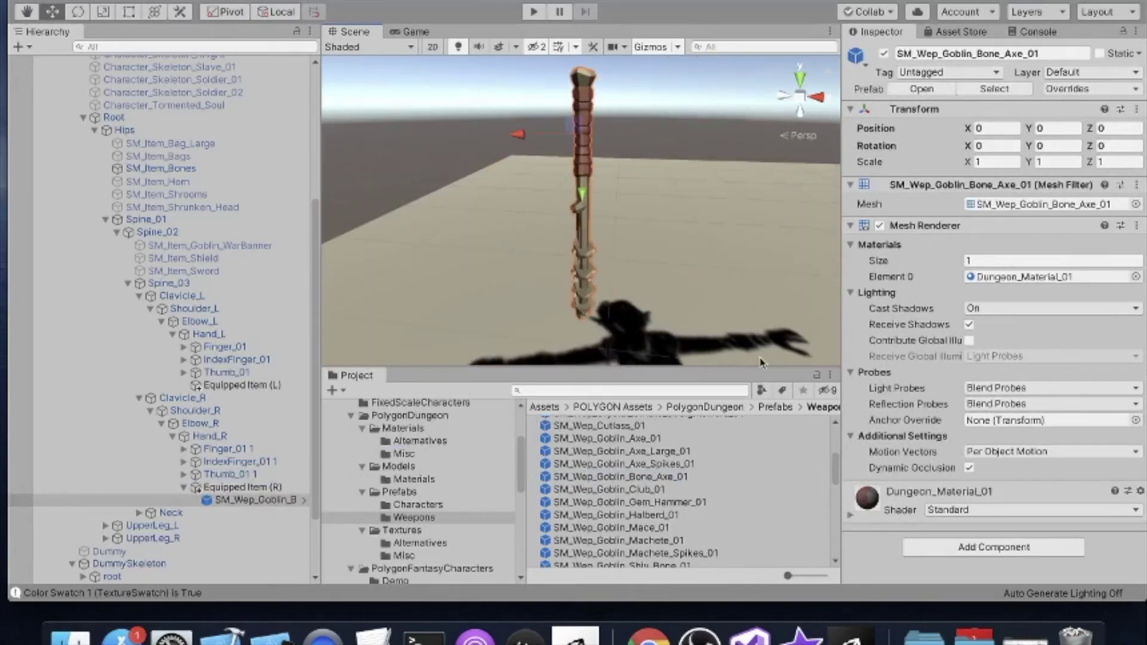
pyautogui.moveTo(627, 236)
pyautogui.keyDown('alt'); pyautogui.mouseDown()
pyautogui.moveTo(598, 239)
pyautogui.moveTo(621, 238)
pyautogui.mouseUp(); pyautogui.keyUp('alt')
pyautogui.keyDown('alt'); pyautogui.scroll(-6, 622, 237); pyautogui.keyUp('alt')
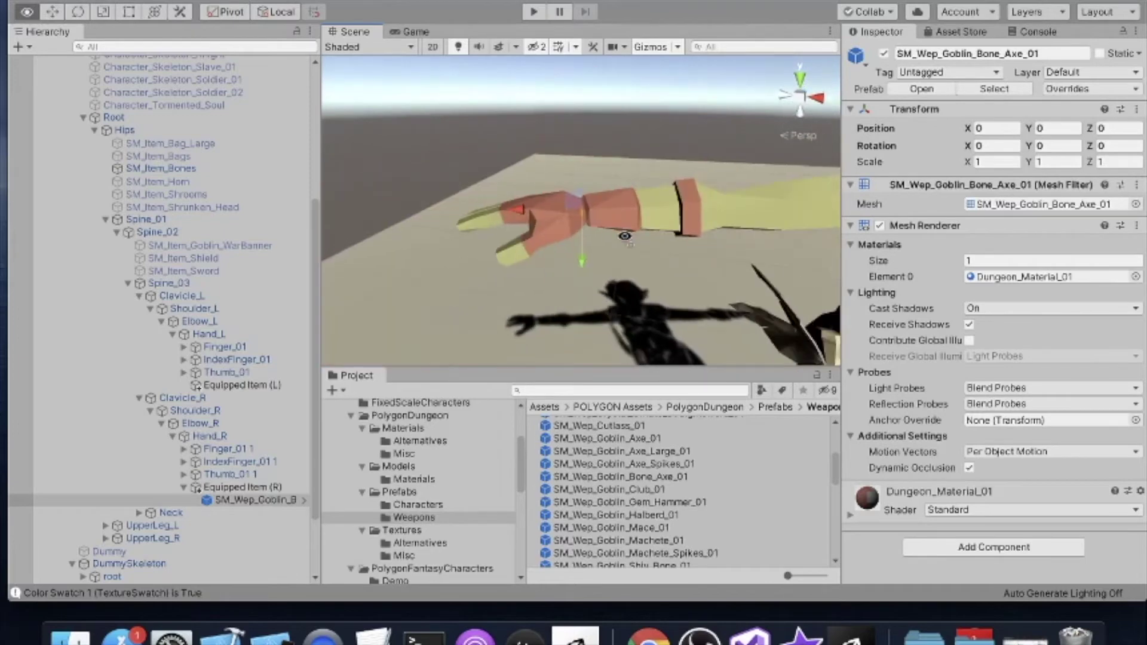
pyautogui.keyDown('alt'); pyautogui.scroll(-3, 624, 236); pyautogui.keyUp('alt')
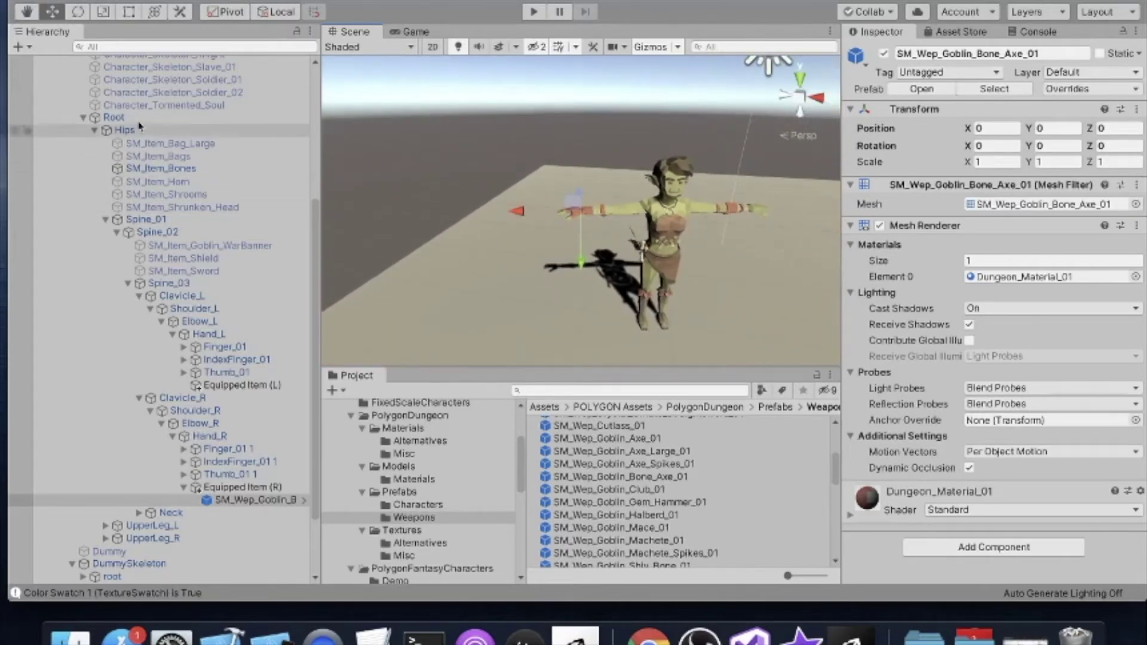
pyautogui.click(114, 118)
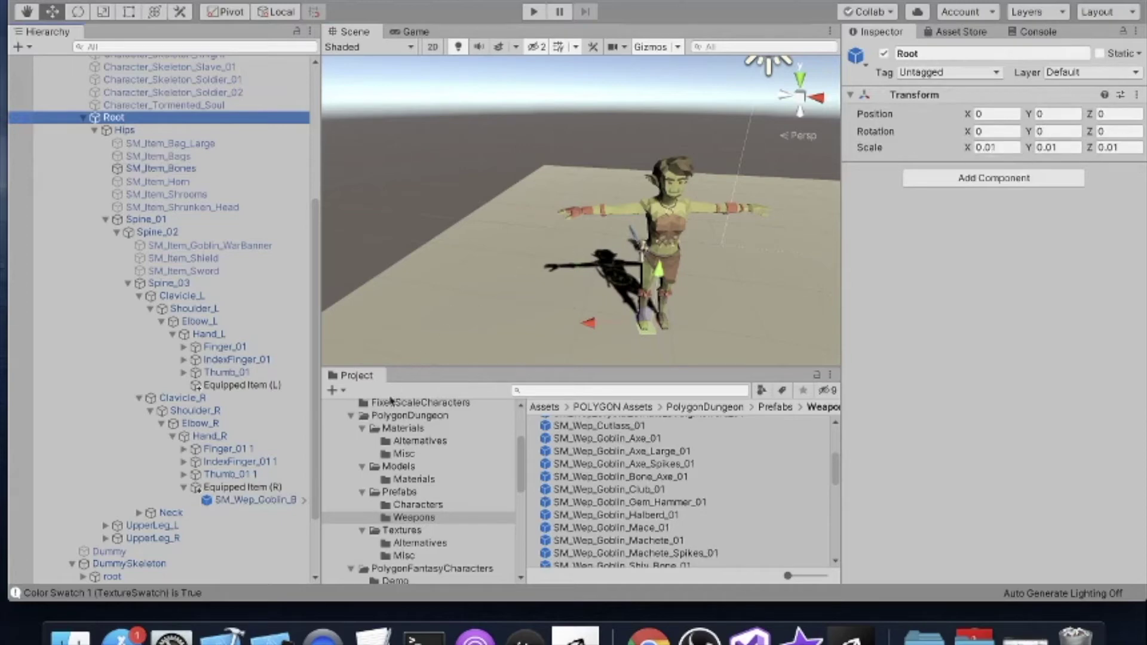
# - Show PolygonFantasyCharacters FixedScaleCharacters prefabs, then select Root and Equipped Item (R) under Hand_R
pyautogui.click(423, 505)
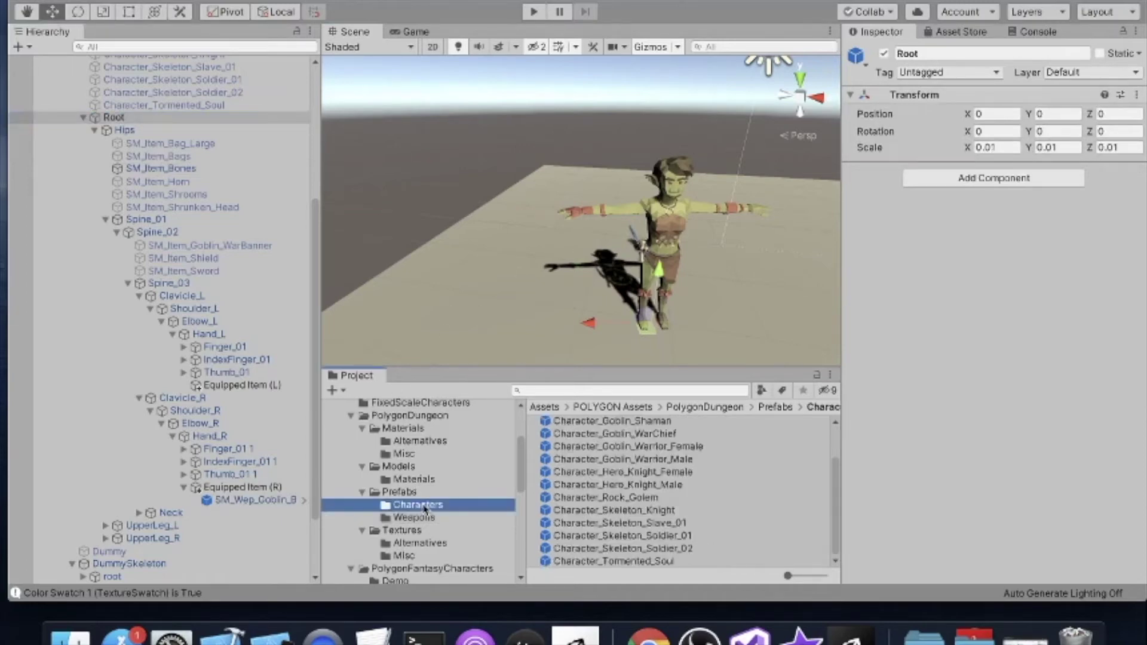
pyautogui.scroll(-5, 416, 504)
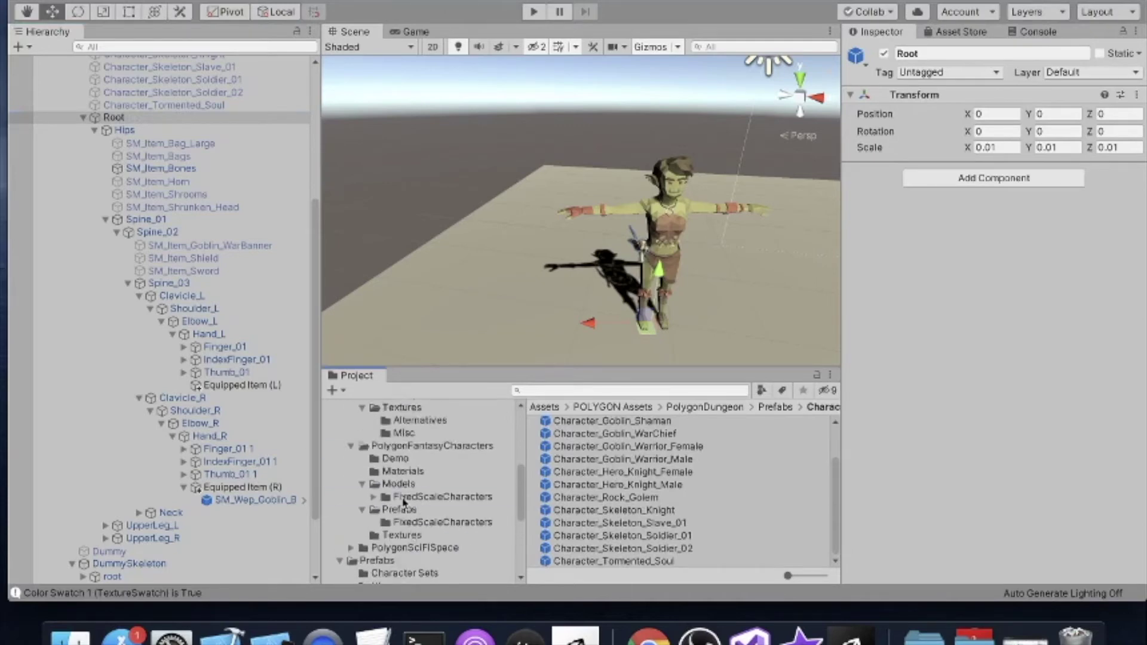
pyautogui.click(403, 498)
pyautogui.click(405, 509)
pyautogui.click(410, 523)
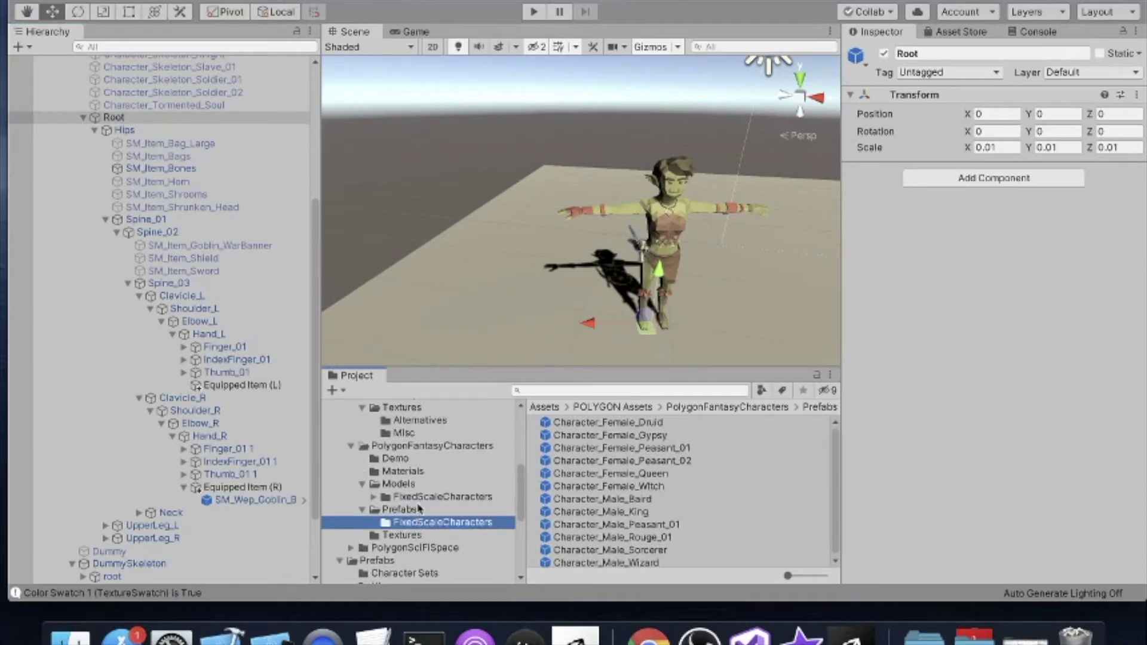
pyautogui.click(125, 117)
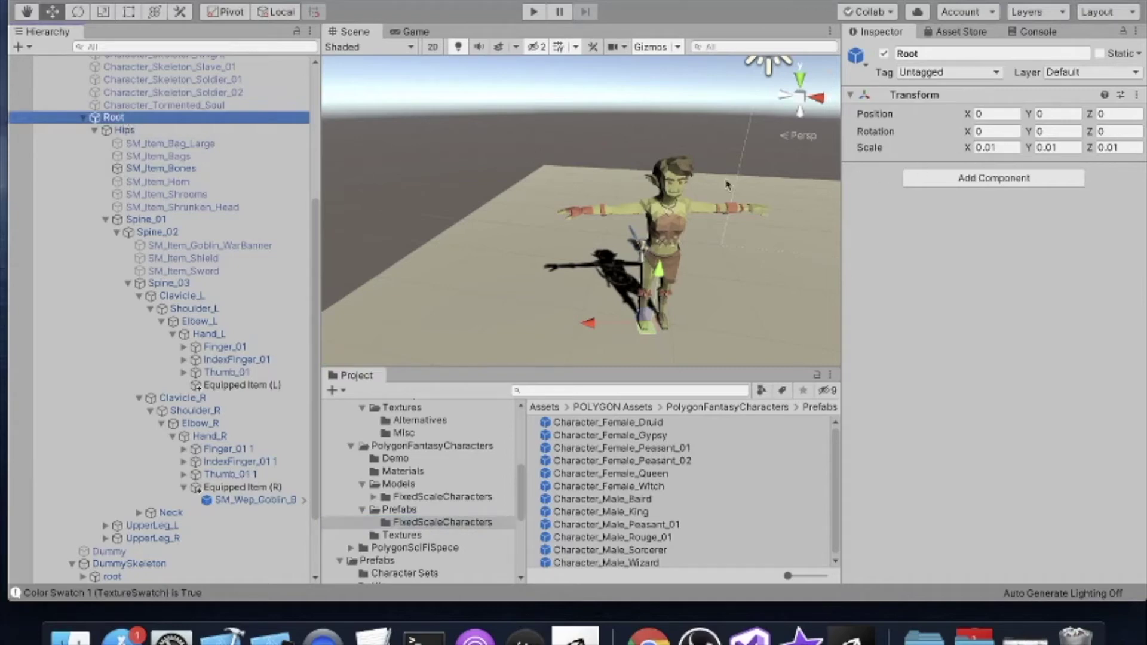
pyautogui.click(253, 487)
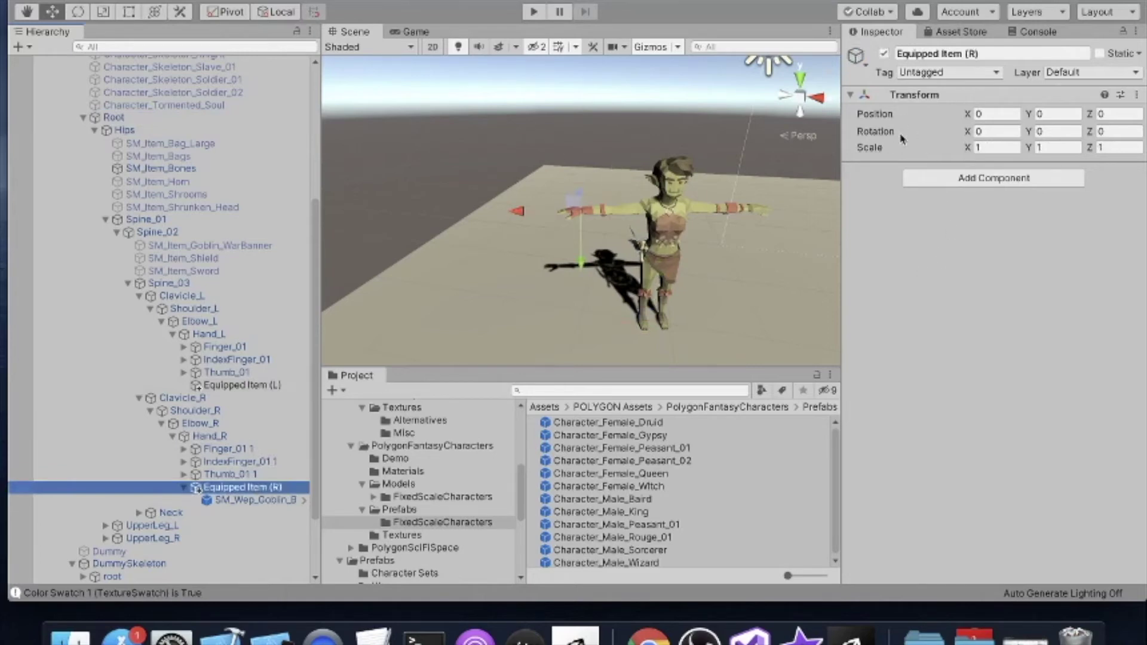
# - Set Equipped Item (R)'s scale to 100, 100, 100
pyautogui.click(1014, 148)
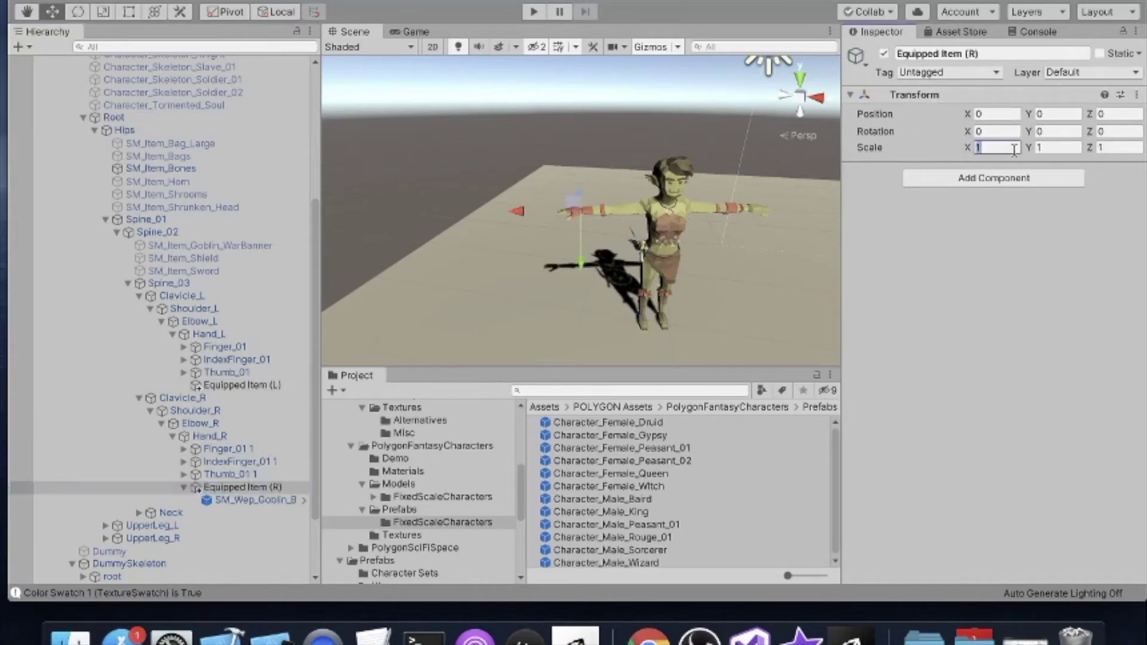
pyautogui.write('100')
pyautogui.press('Tab')
pyautogui.write('100')
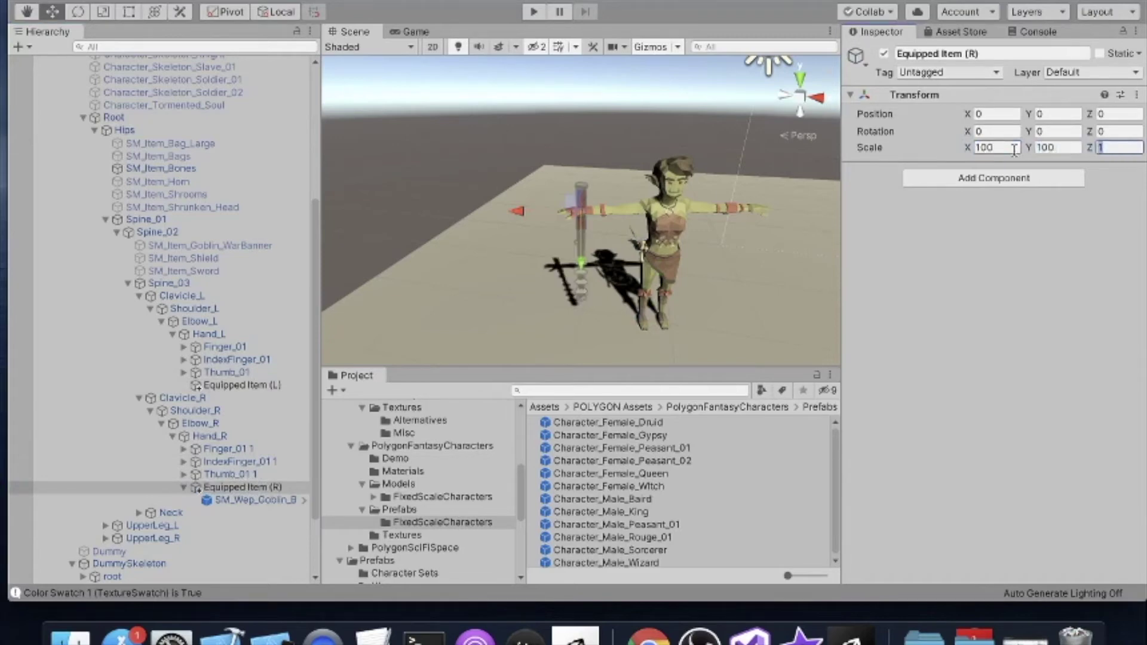
pyautogui.press('Tab')
pyautogui.write('100')
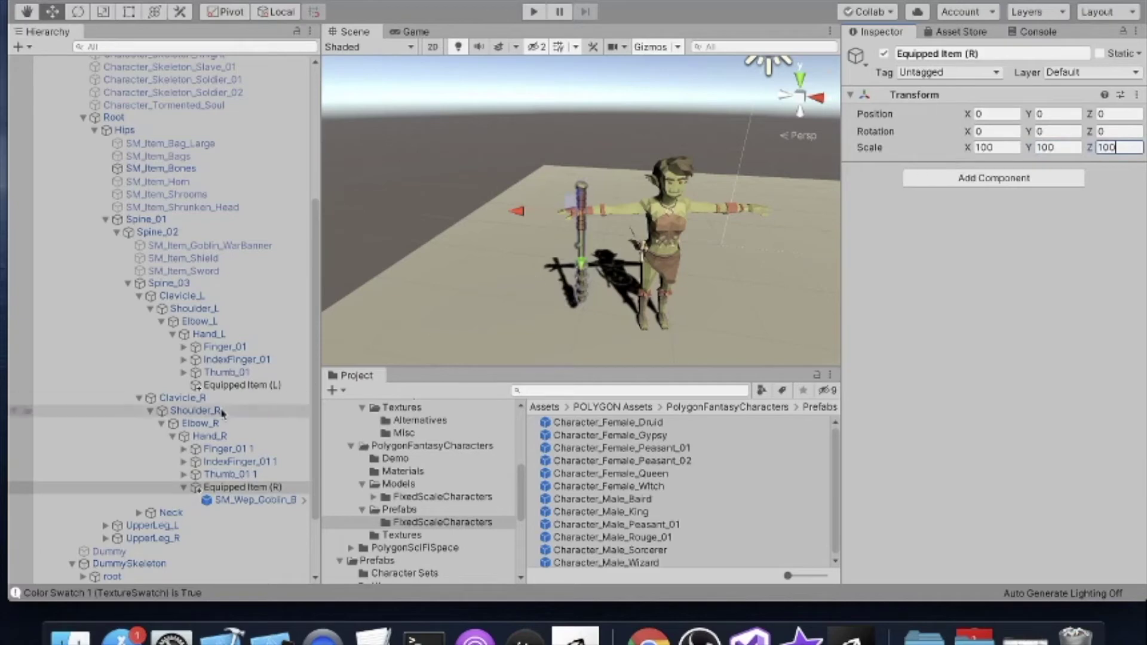
# - Set Equipped Item (L)'s scale to 100 on every axis, then reselect Equipped Item (R)
pyautogui.click(252, 387)
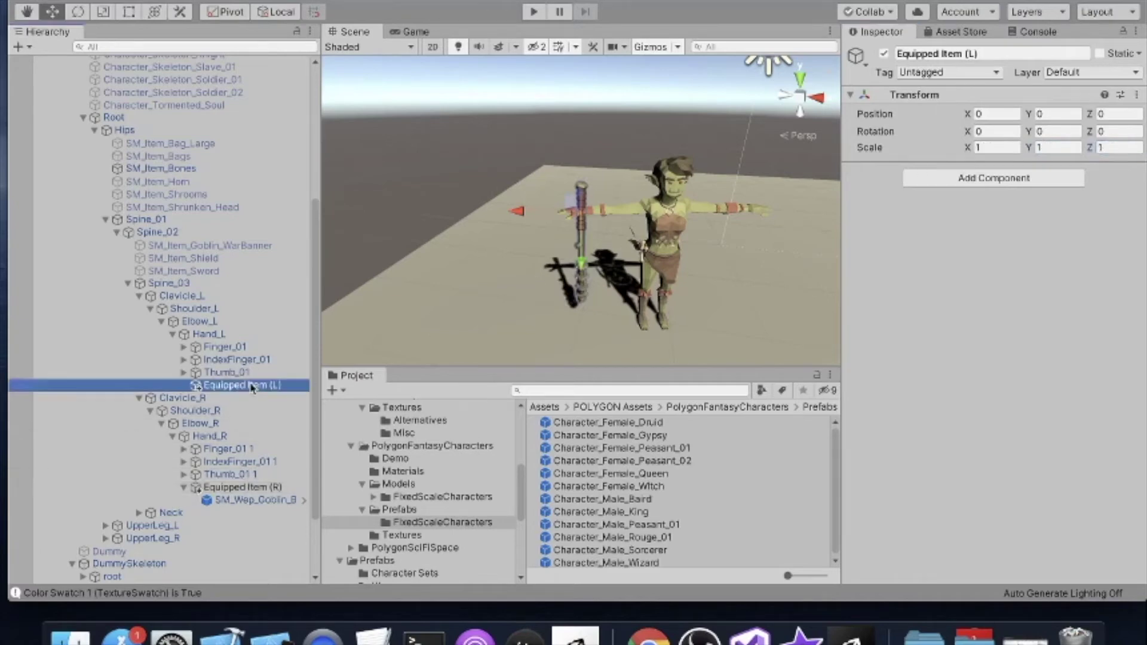
pyautogui.click(1013, 147)
pyautogui.write('100')
pyautogui.press('Tab')
pyautogui.write('100')
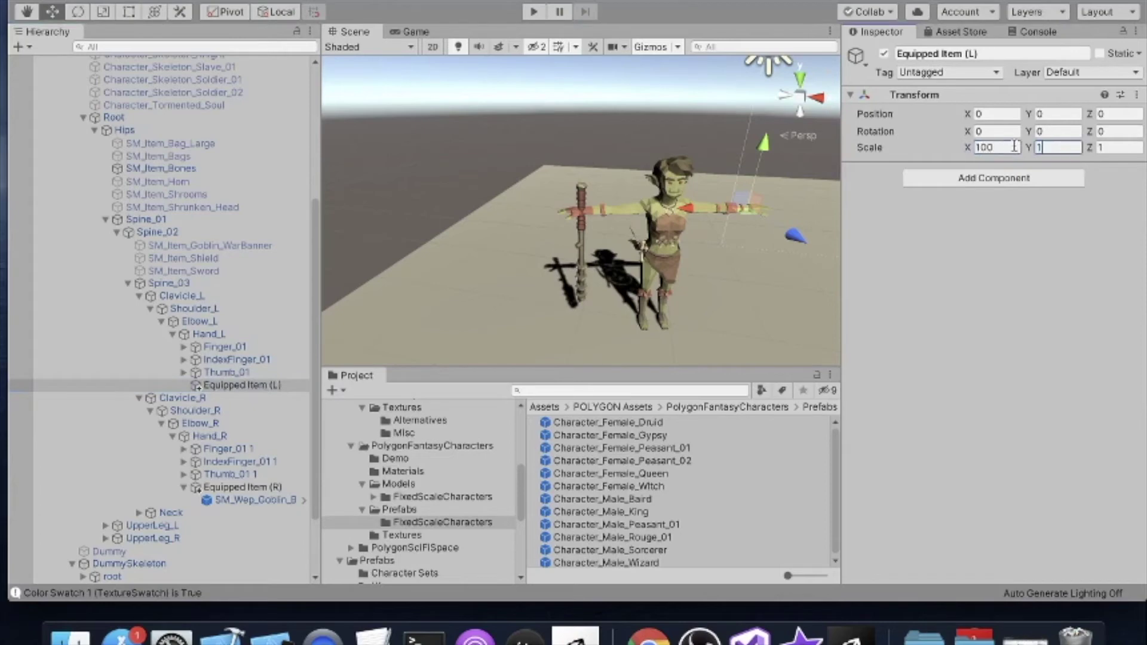
pyautogui.press('Tab')
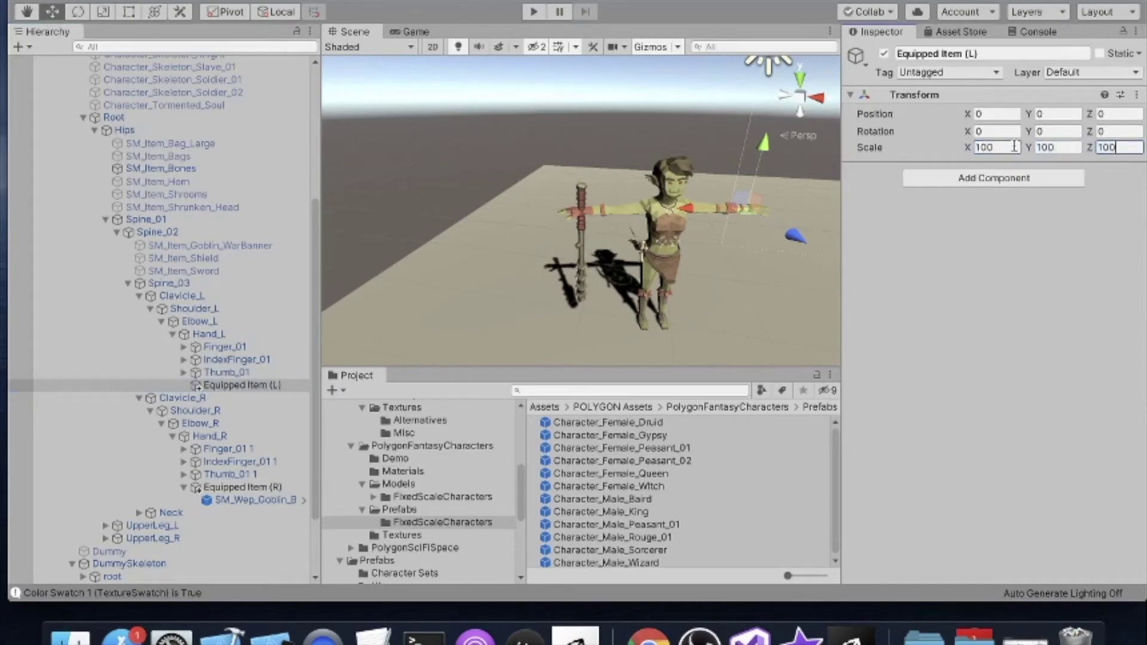
pyautogui.click(246, 491)
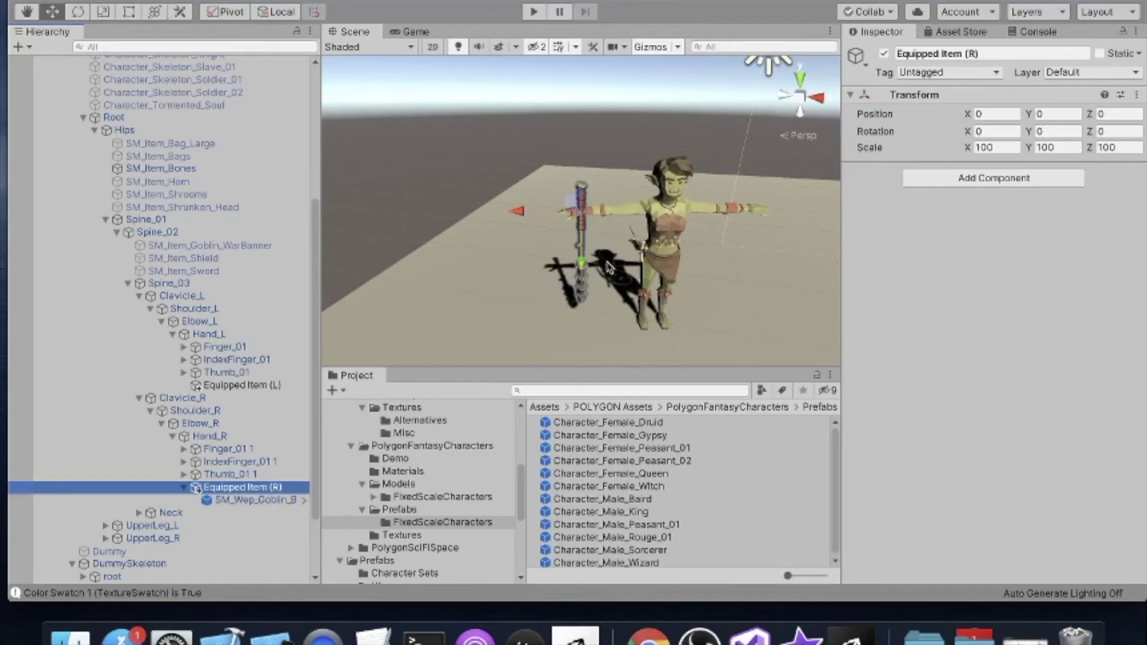
pyautogui.keyDown('alt'); pyautogui.moveTo(606, 248); pyautogui.dragTo(768, 239); pyautogui.keyUp('alt')
pyautogui.keyDown('alt'); pyautogui.scroll(-2, 768, 239); pyautogui.keyUp('alt')
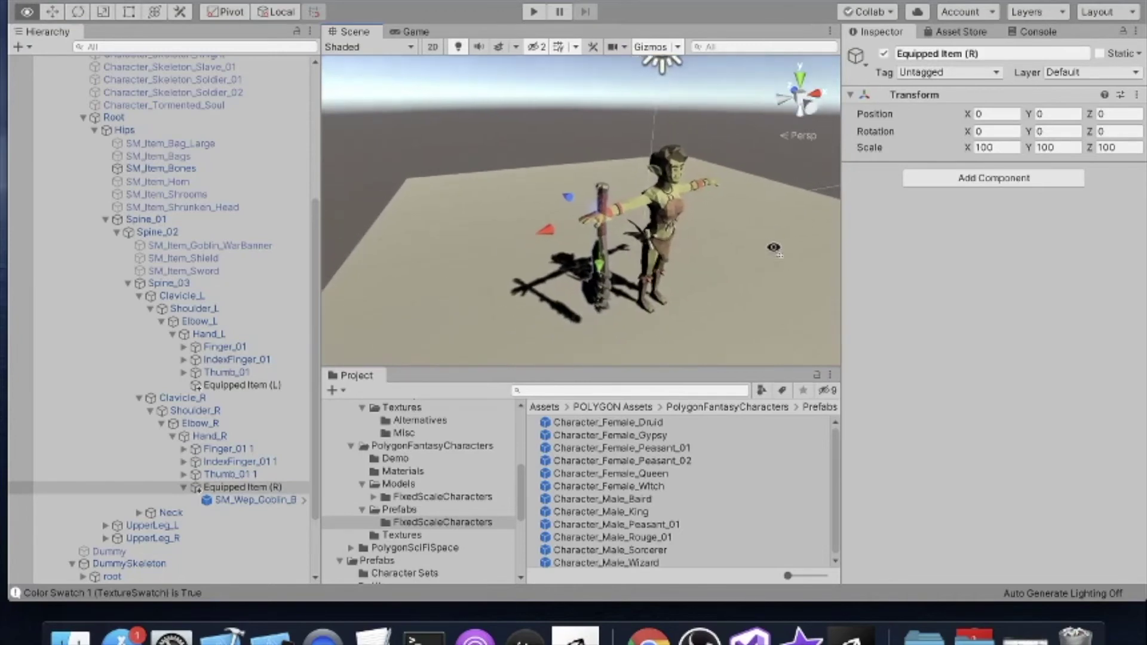
pyautogui.keyDown('alt'); pyautogui.scroll(-2, 767, 241); pyautogui.keyUp('alt')
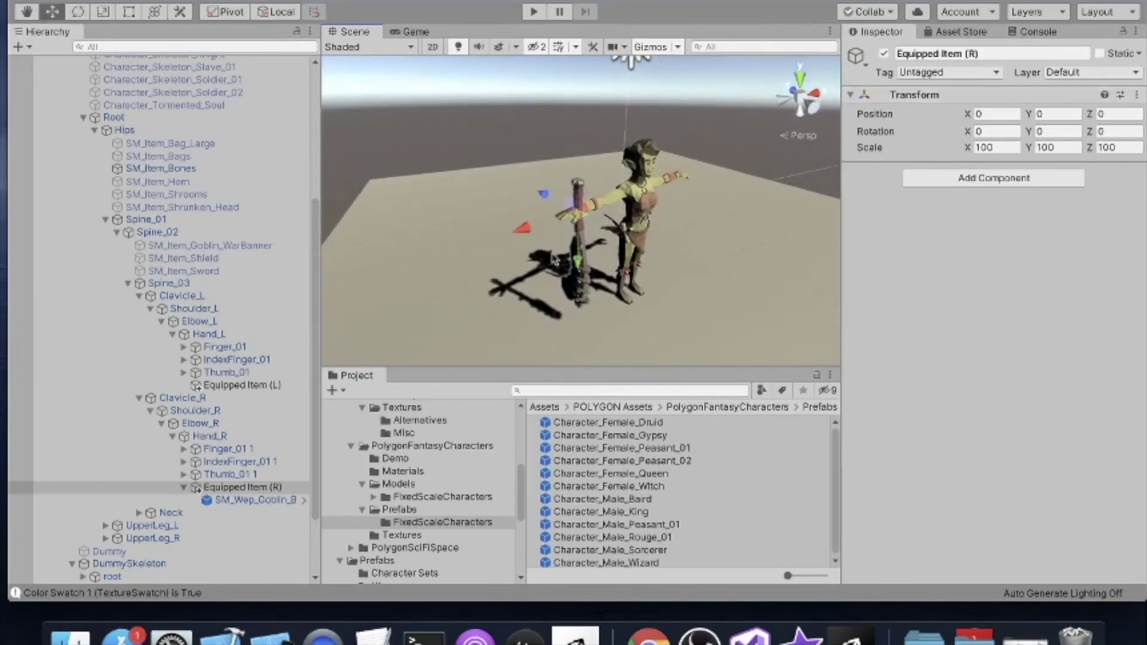
pyautogui.click(230, 501)
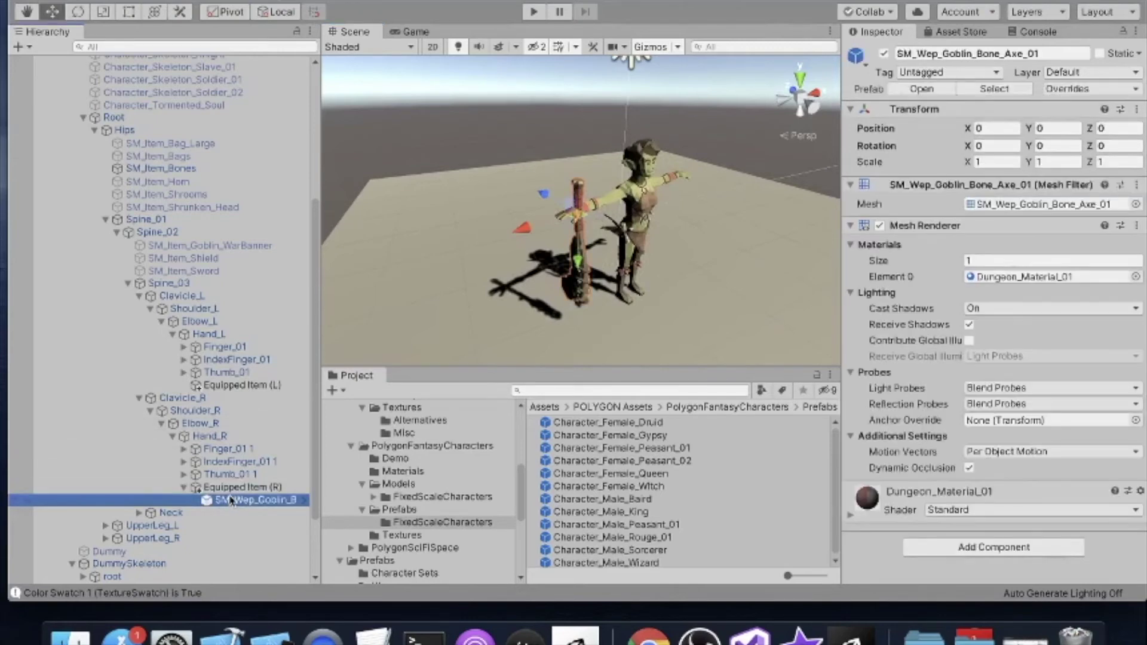
pyautogui.click(234, 494)
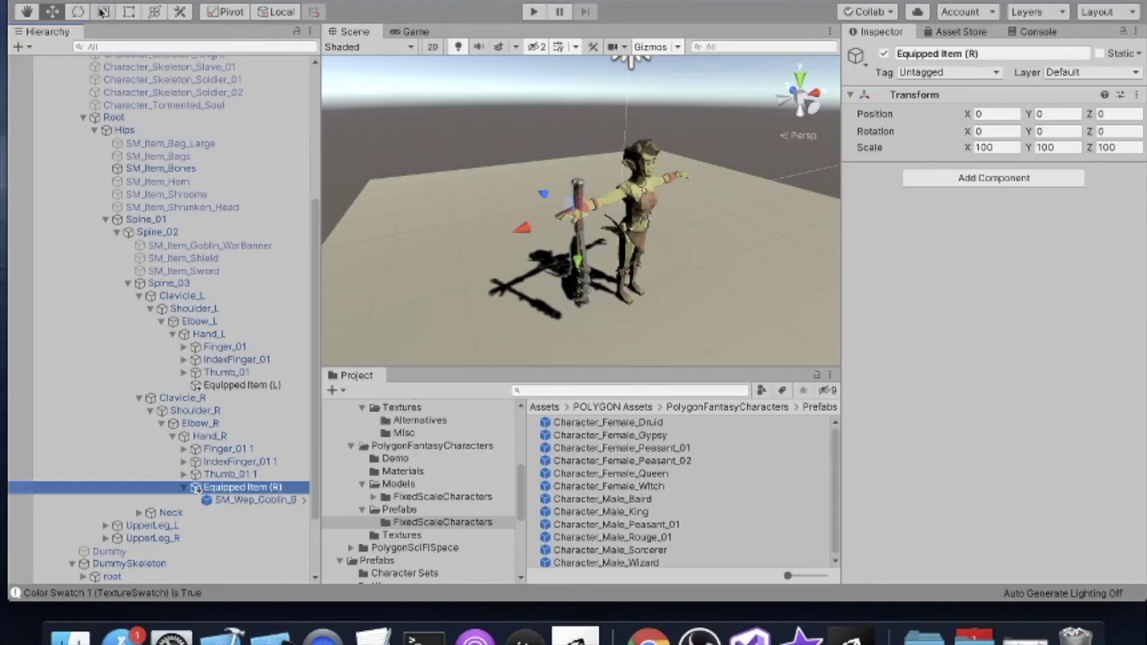
# - With the Rotate tool, turn Equipped Item (R) in the scene and set X rotation to -90
pyautogui.click(77, 12)
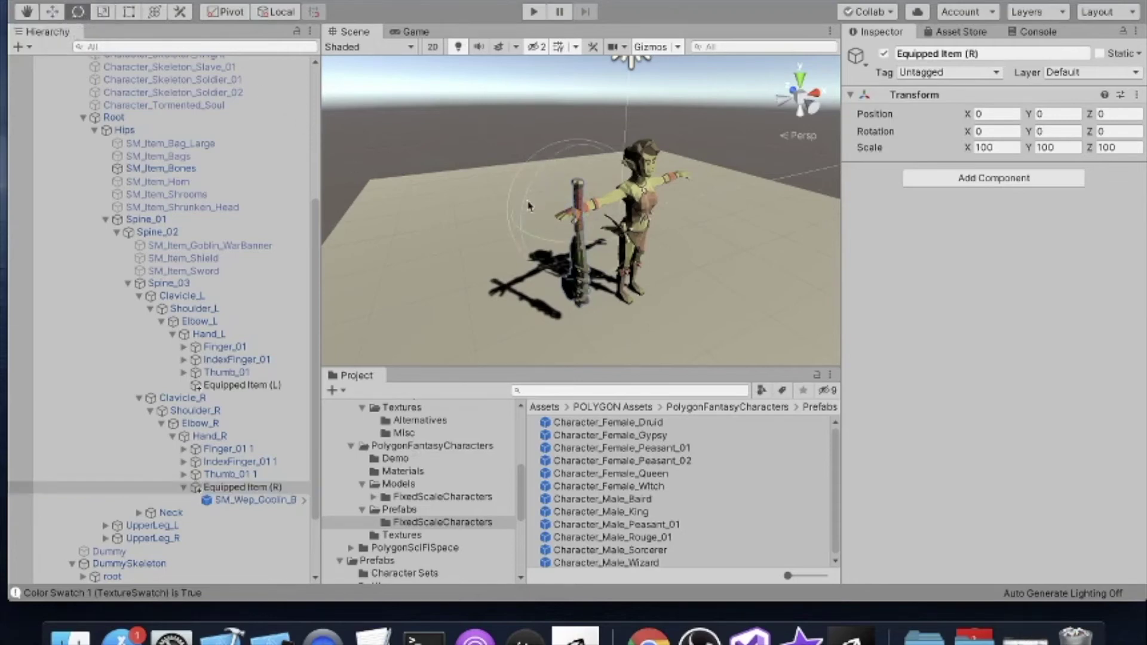
pyautogui.moveTo(625, 200); pyautogui.dragTo(558, 67)
pyautogui.click(989, 130)
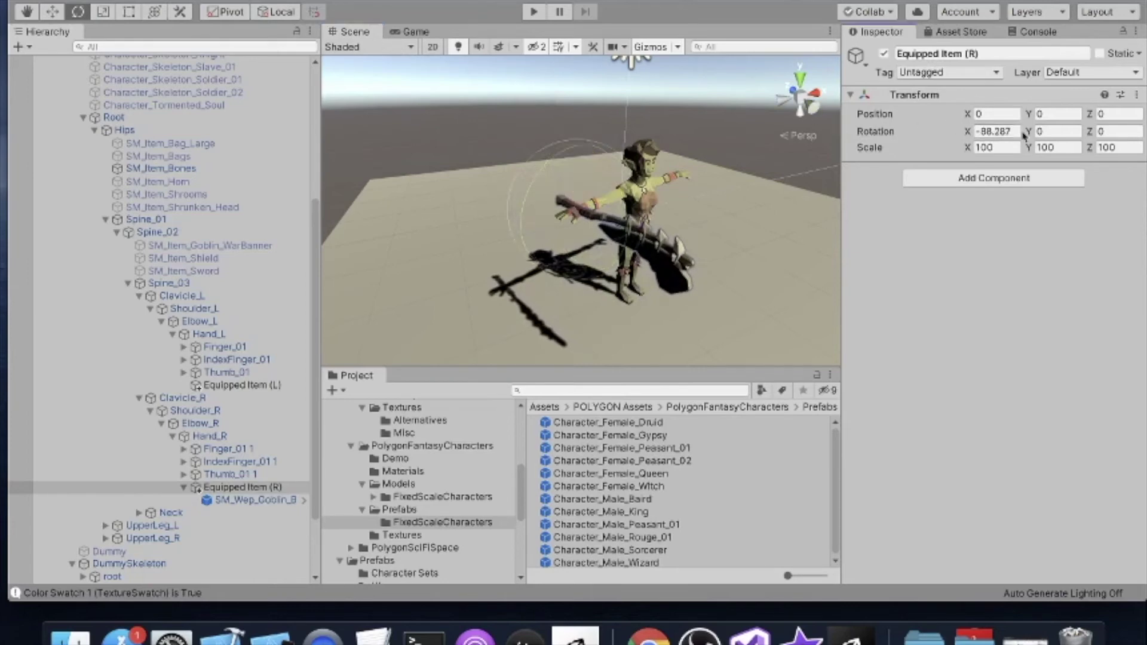
pyautogui.write('-90')
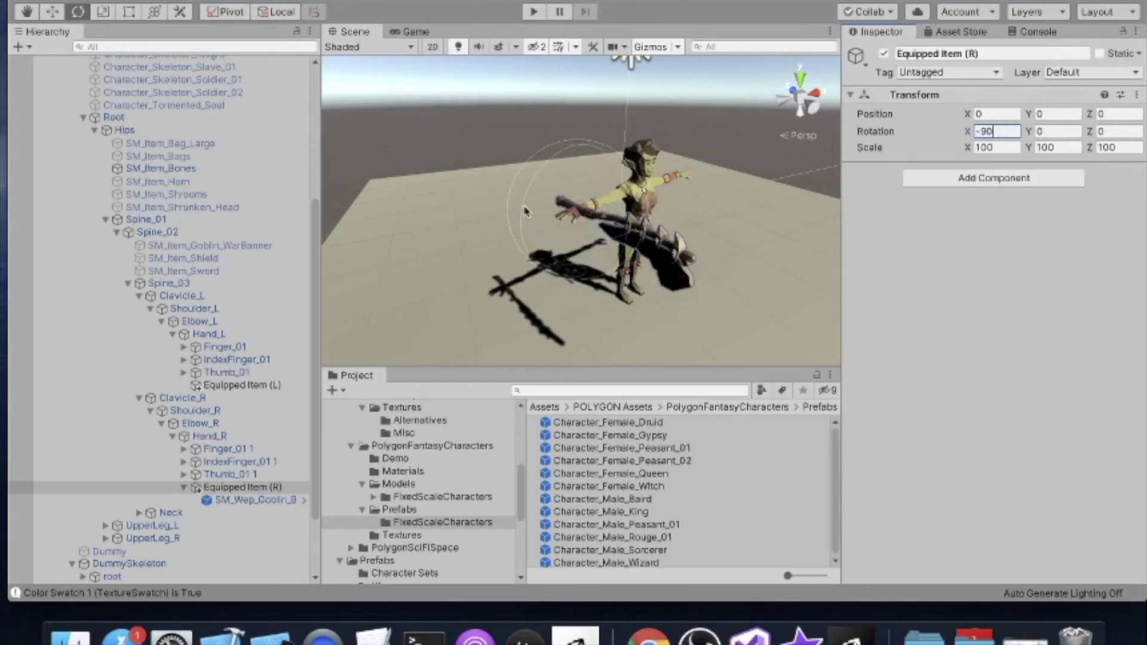
pyautogui.moveTo(525, 211); pyautogui.dragTo(606, 142)
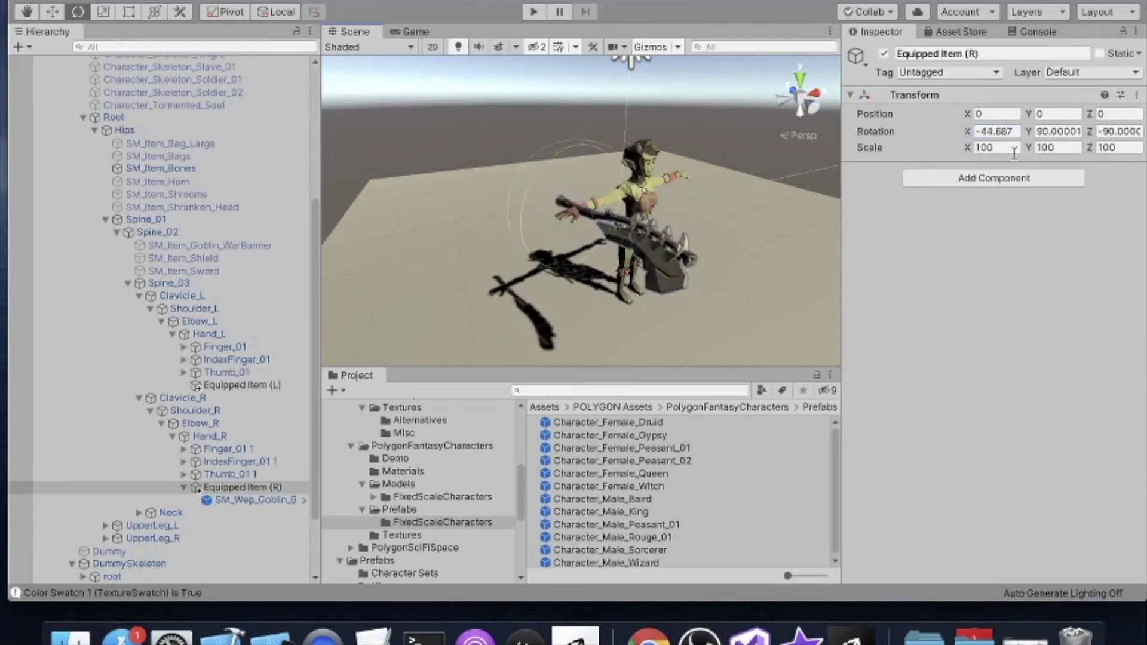
# - Set Equipped Item (R)'s rotation to X 0, Y 90, Z -90
pyautogui.click(1057, 132)
pyautogui.write('90')
pyautogui.press('Tab')
pyautogui.write('-')
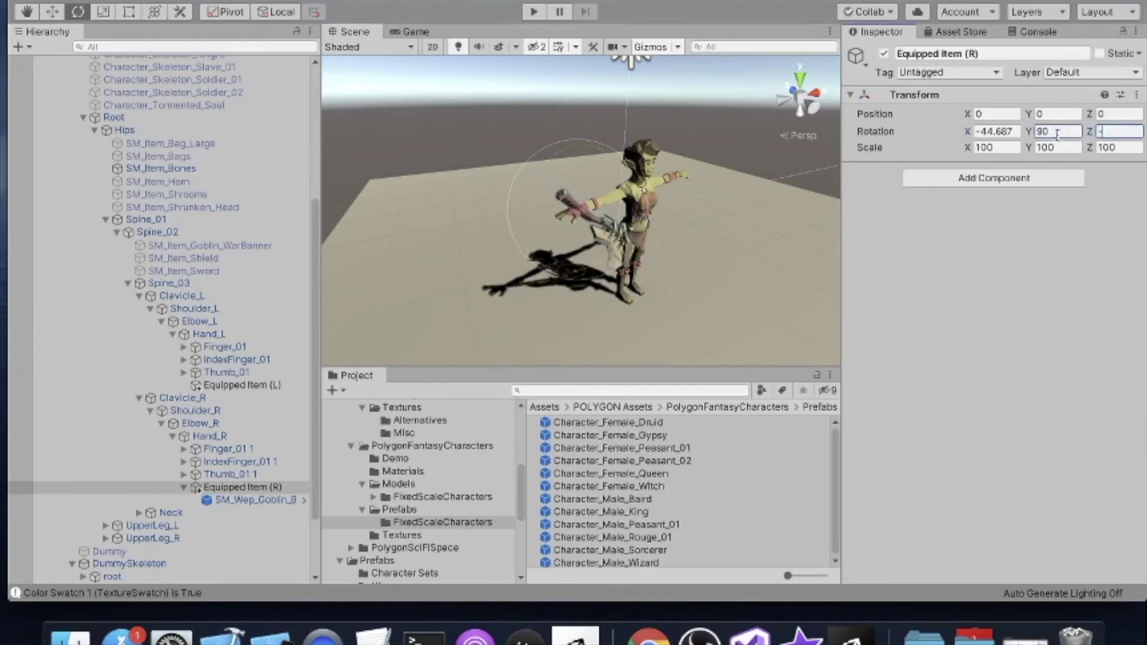
pyautogui.write('90')
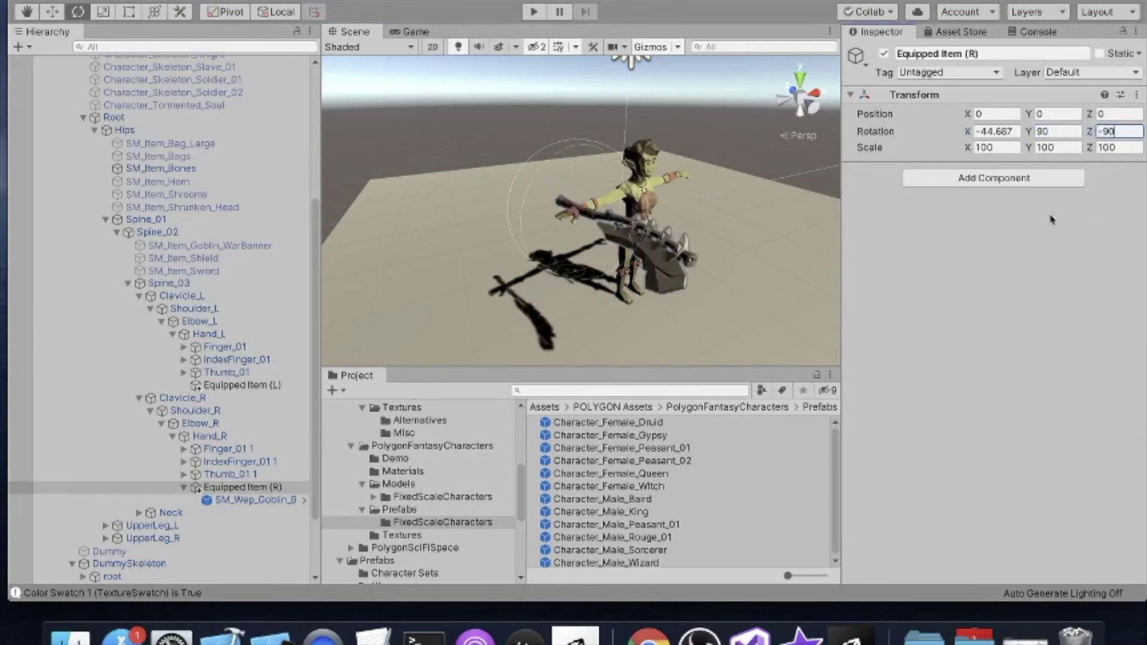
pyautogui.moveTo(523, 230); pyautogui.dragTo(545, 191)
pyautogui.click(996, 131)
pyautogui.write('0')
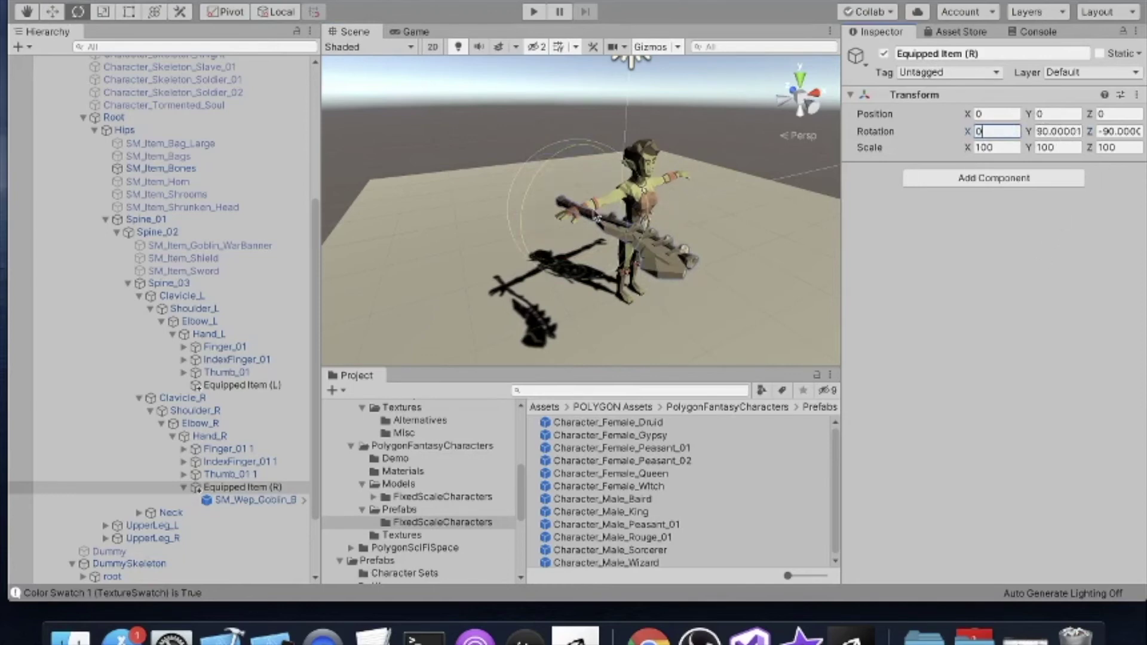
pyautogui.click(59, 14)
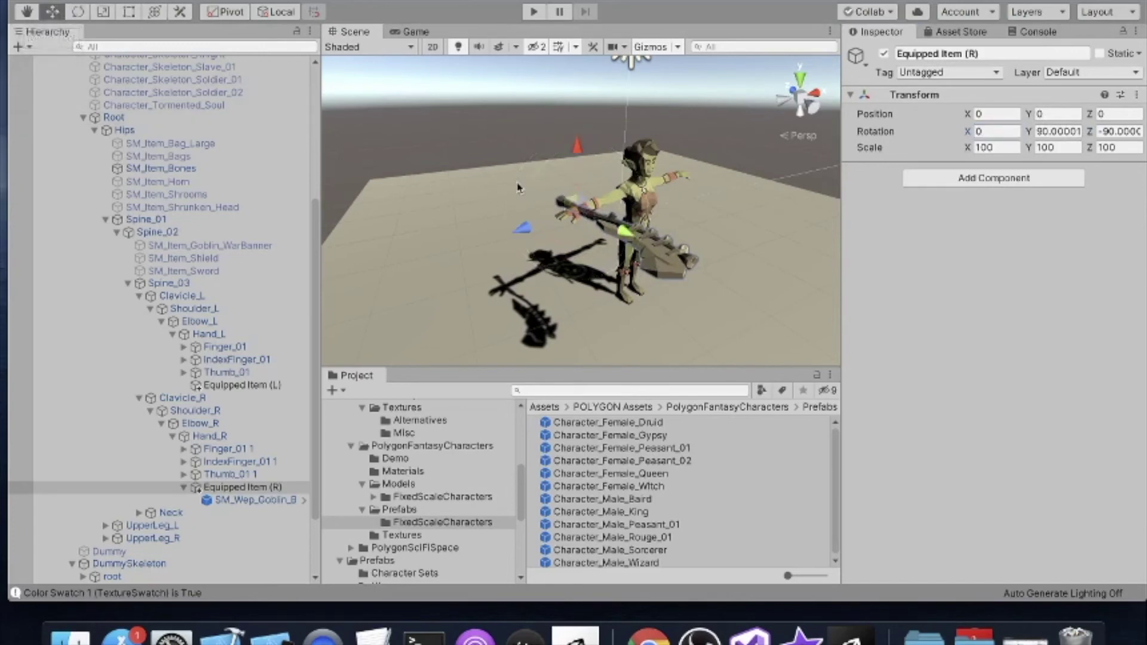
# - Move Equipped Item (R) to 9.5, 1.7, 0 into the goblin's grip, then enter Play mode
pyautogui.moveTo(526, 229); pyautogui.dragTo(523, 231)
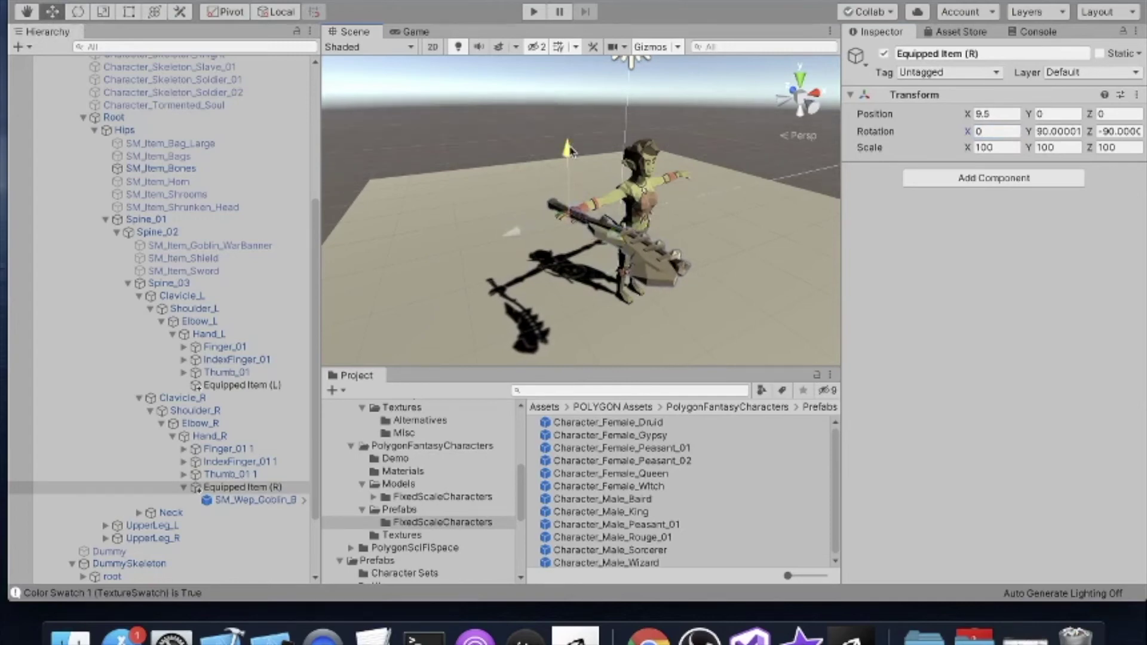
pyautogui.moveTo(571, 151); pyautogui.dragTo(571, 155)
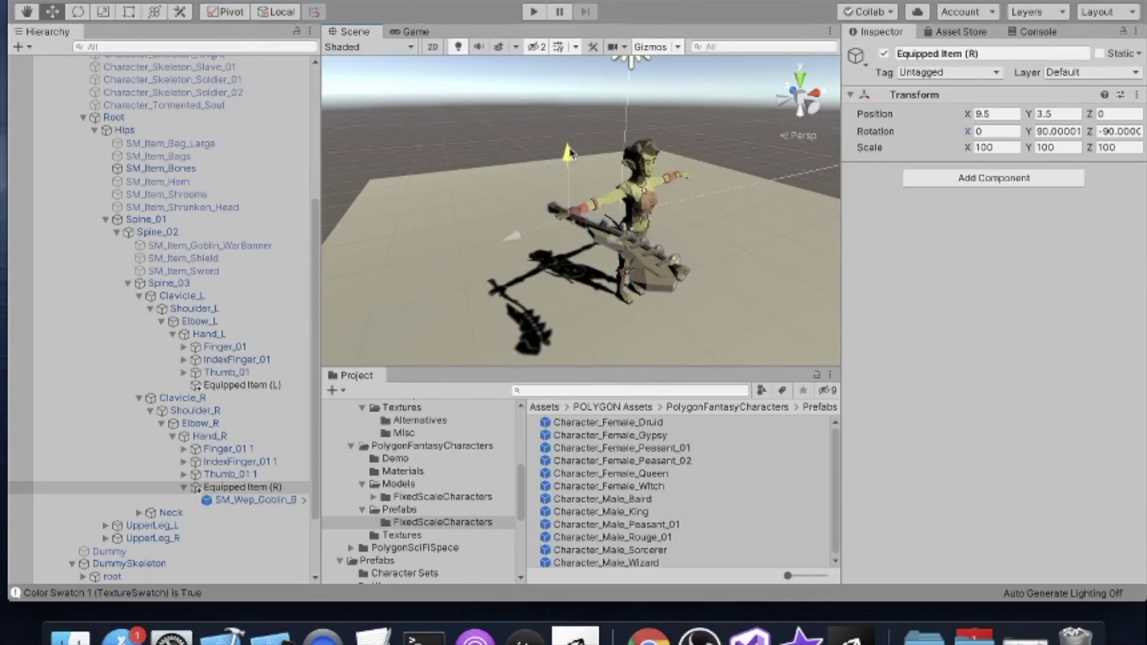
pyautogui.moveTo(571, 152); pyautogui.dragTo(570, 151)
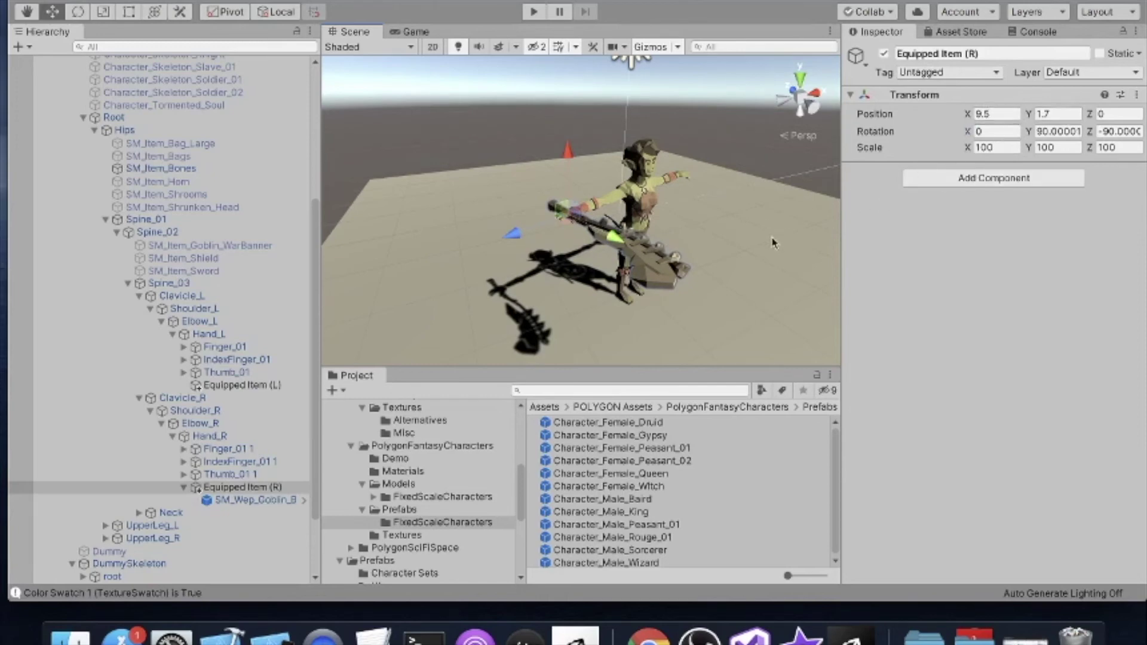
pyautogui.click(756, 255)
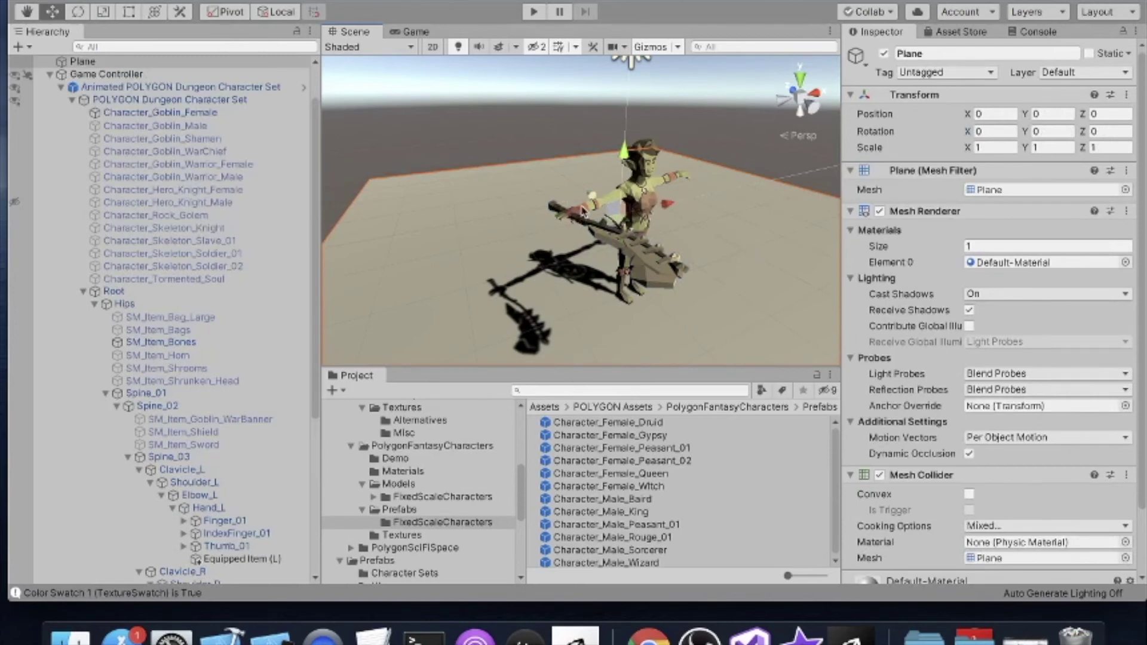
pyautogui.click(528, 13)
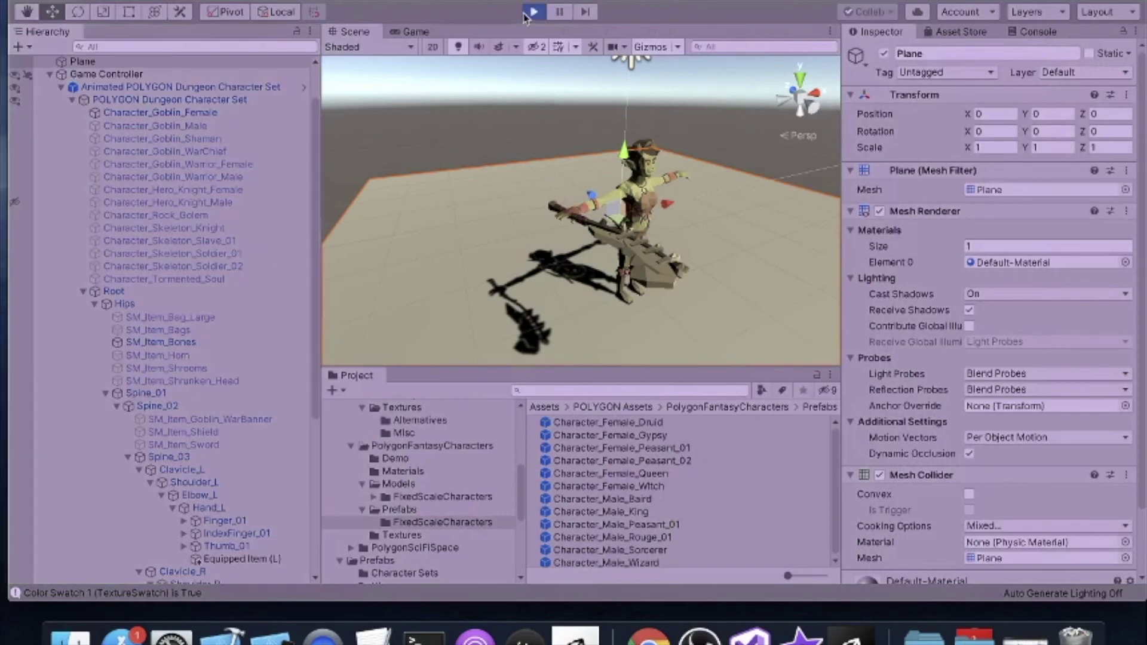
# - Cycle the Dungeon characters up to Hero Knight Male holding the axe, then stop Play mode
pyautogui.click(647, 108)
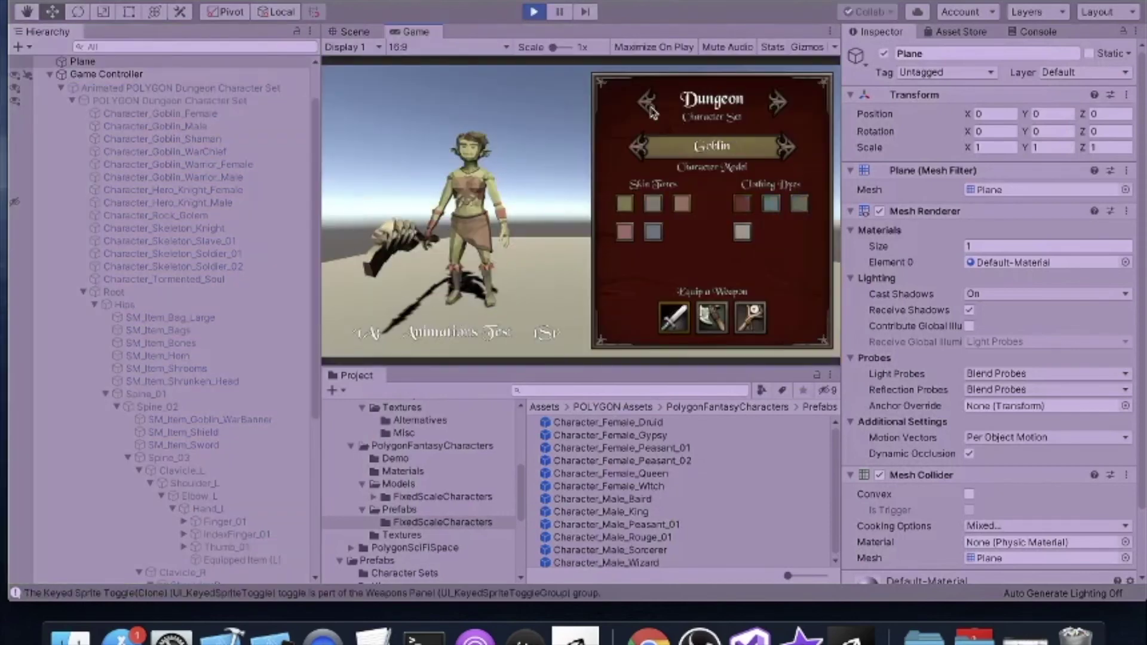
pyautogui.click(786, 146)
pyautogui.click(787, 146)
pyautogui.click(787, 147)
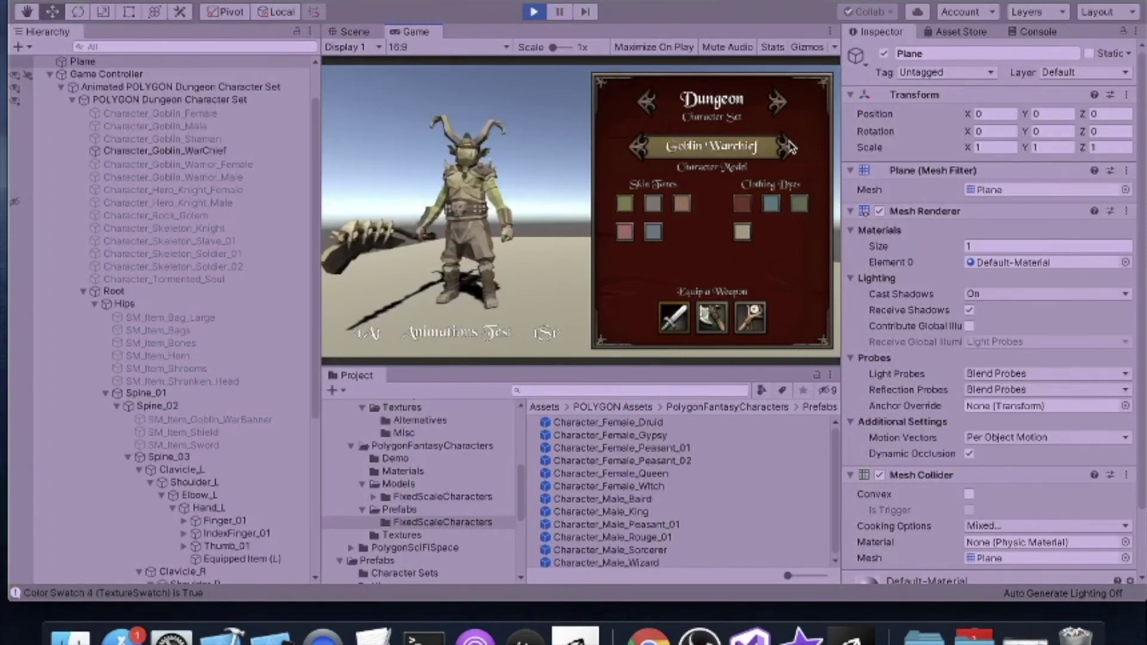
pyautogui.click(787, 147)
pyautogui.click(787, 146)
pyautogui.click(787, 146)
pyautogui.click(787, 146)
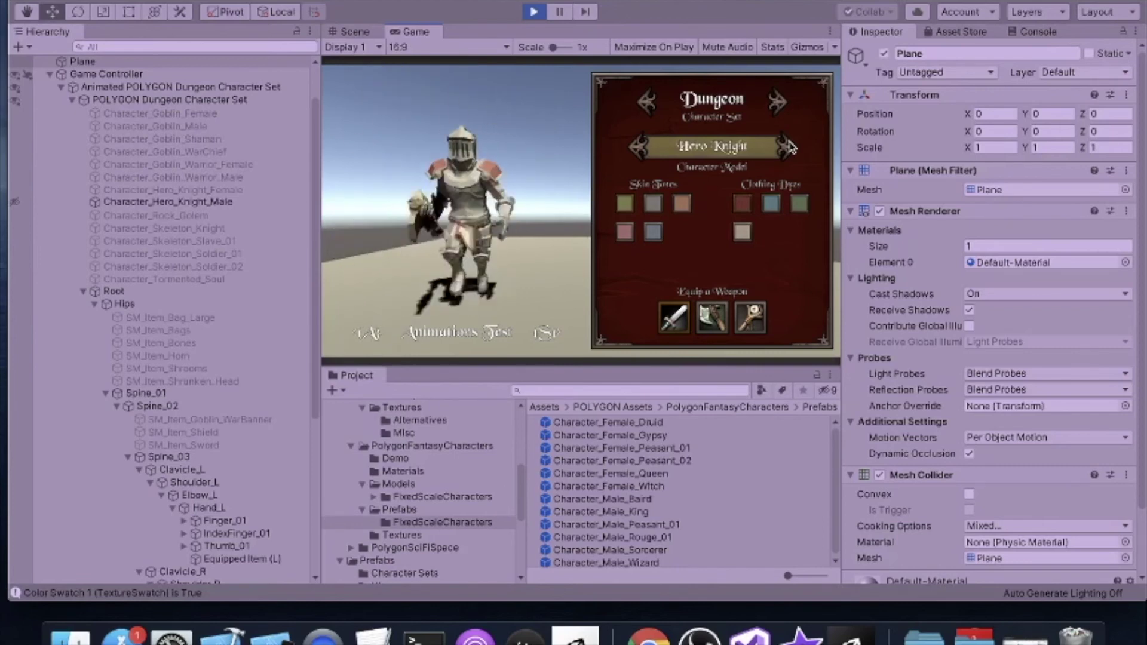
pyautogui.click(532, 12)
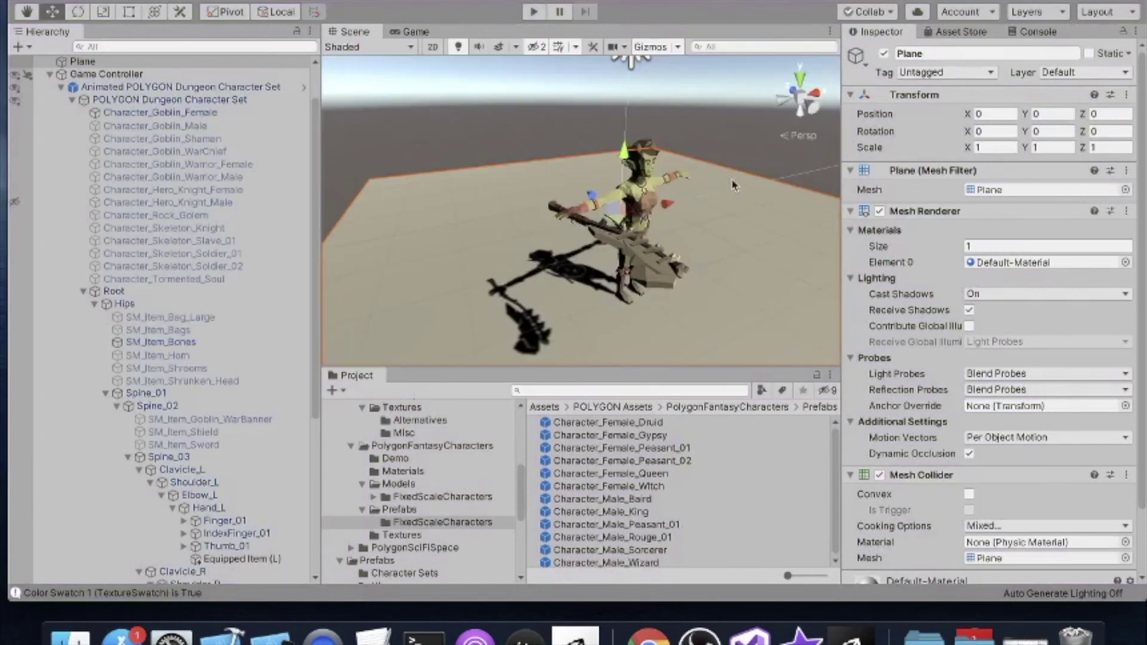
pyautogui.keyDown('alt'); pyautogui.moveTo(720, 174); pyautogui.dragTo(514, 186); pyautogui.keyUp('alt')
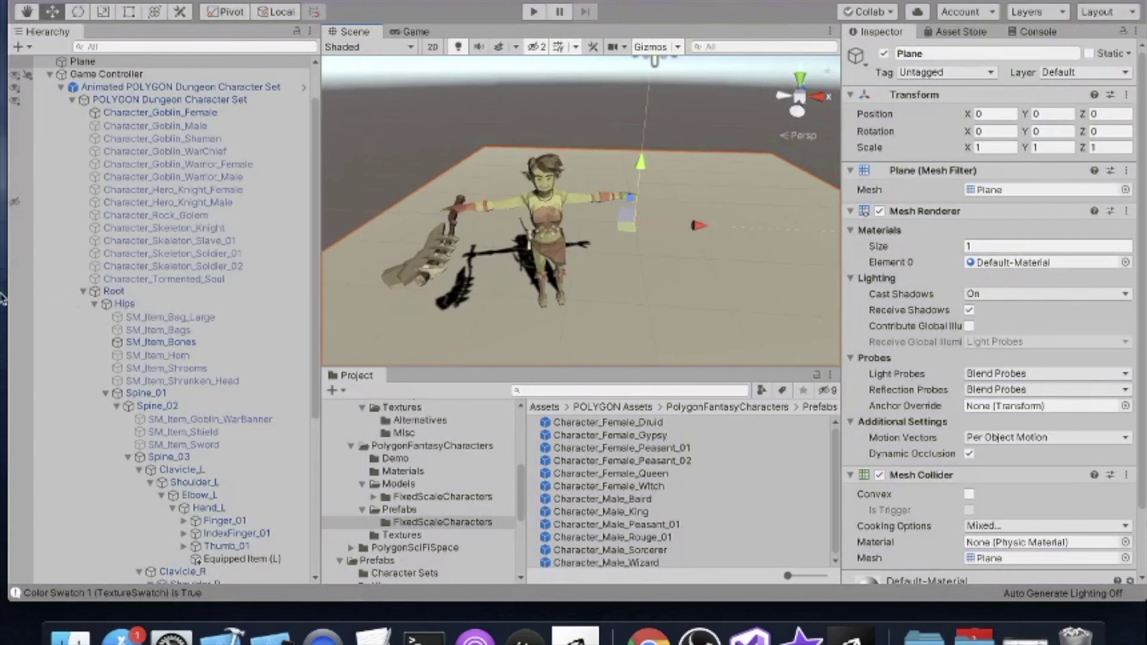
# - Copy the Transform component values of Equipped Item (R)
pyautogui.click(312, 303)
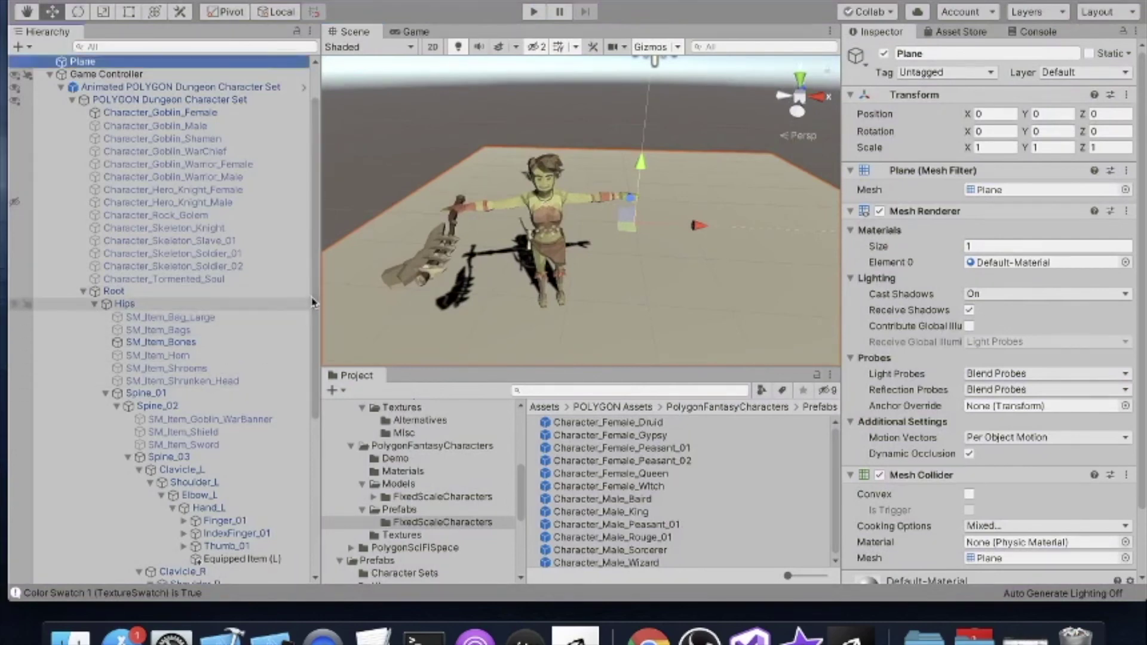
pyautogui.scroll(-6, 313, 302)
pyautogui.click(250, 441)
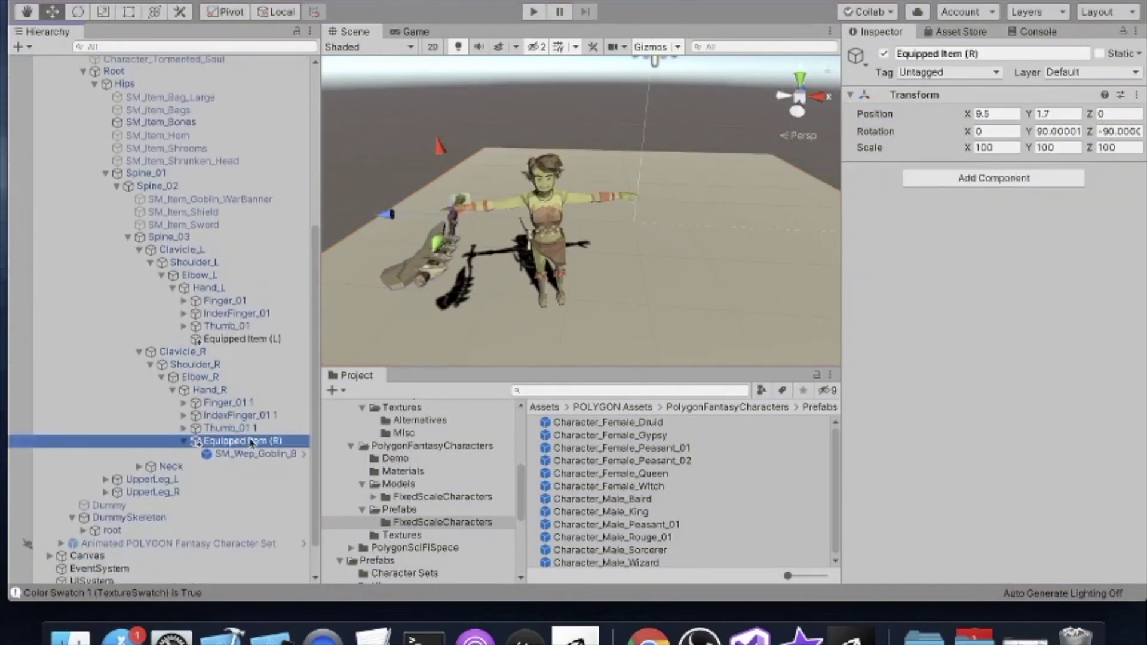
pyautogui.click(1136, 94)
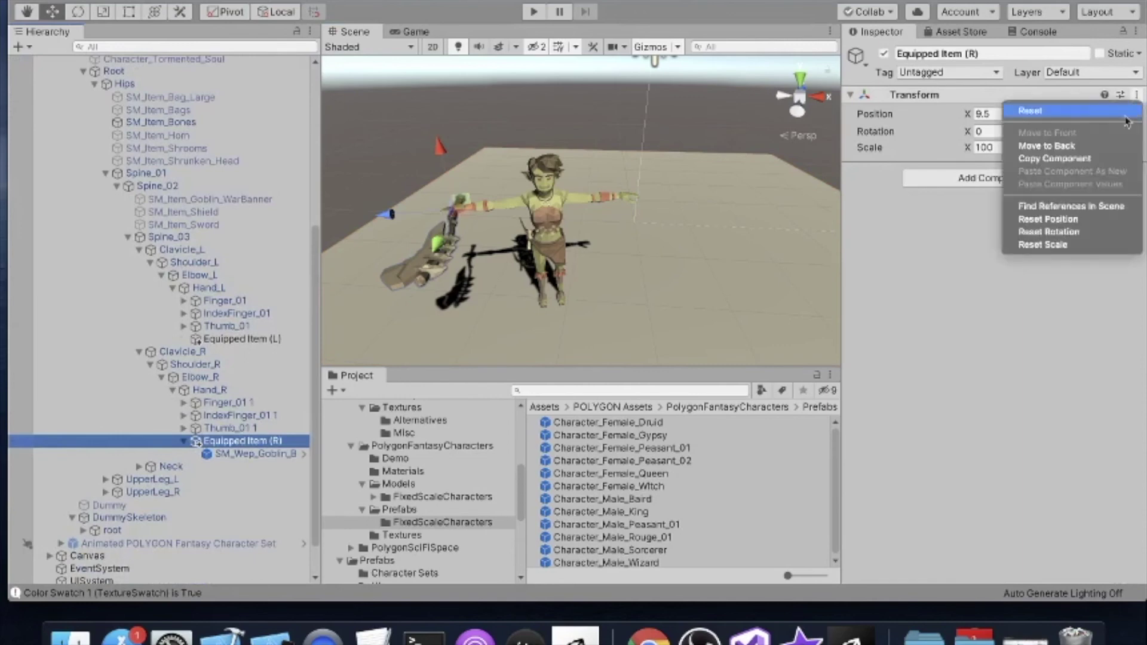
pyautogui.click(1074, 160)
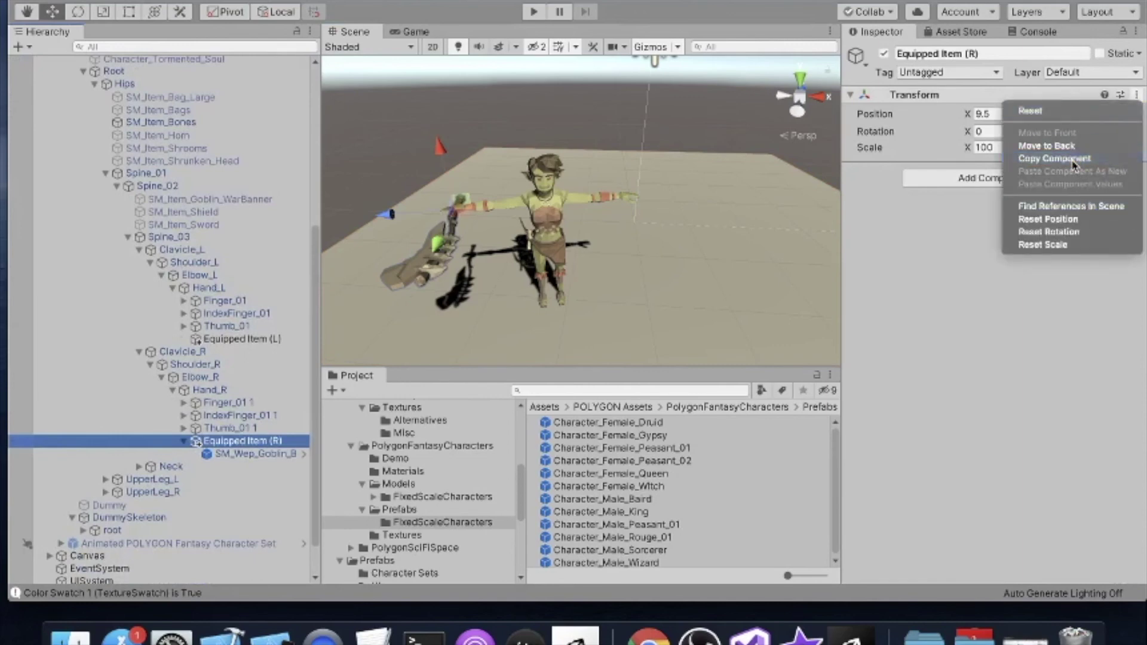
# - Paste the copied transform values onto Equipped Item (L)
pyautogui.click(263, 340)
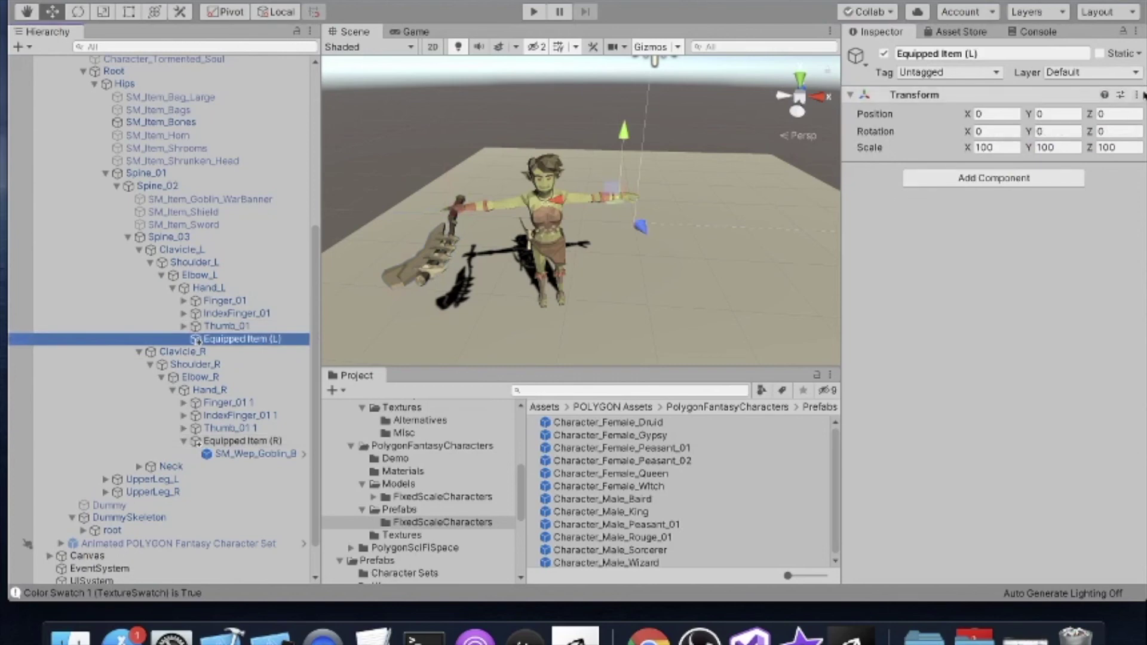
pyautogui.click(1136, 94)
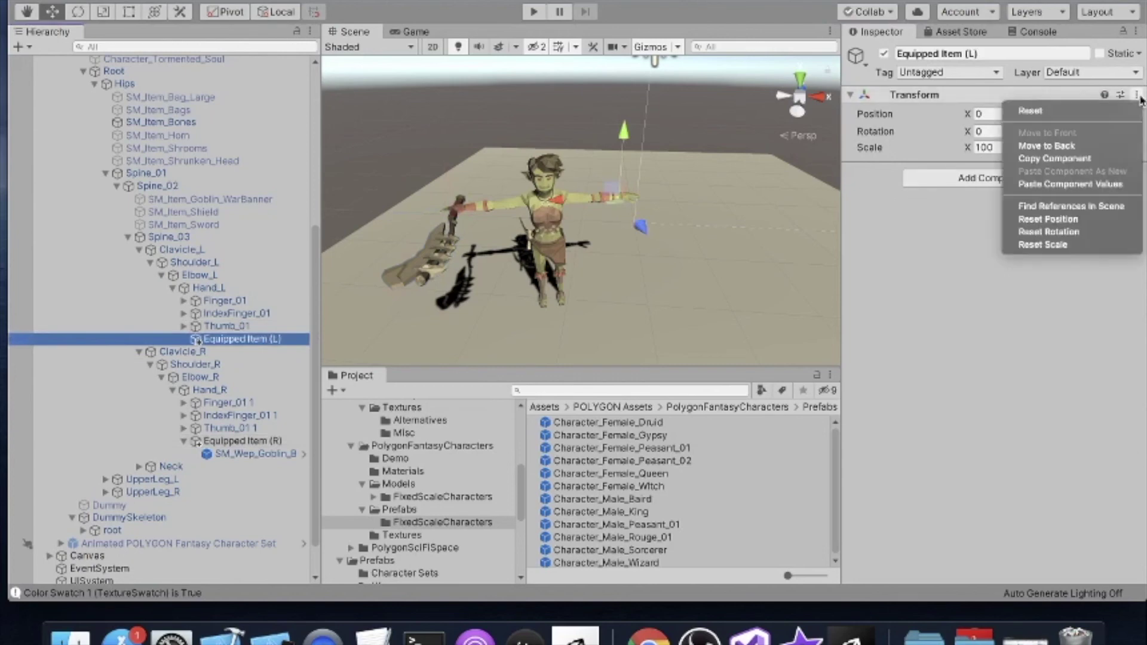
pyautogui.click(1092, 185)
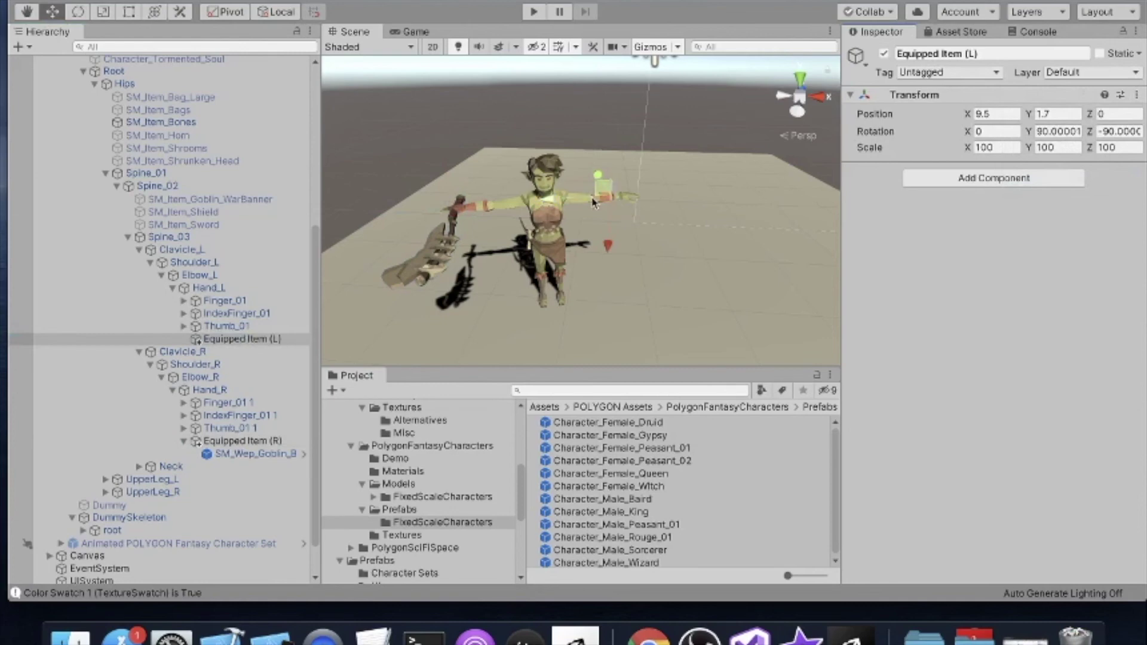
pyautogui.click(974, 115)
# - Negate Equipped Item (L)'s Position X and Y, giving -9.5, -1.7, 0
pyautogui.click(983, 114)
pyautogui.write('-')
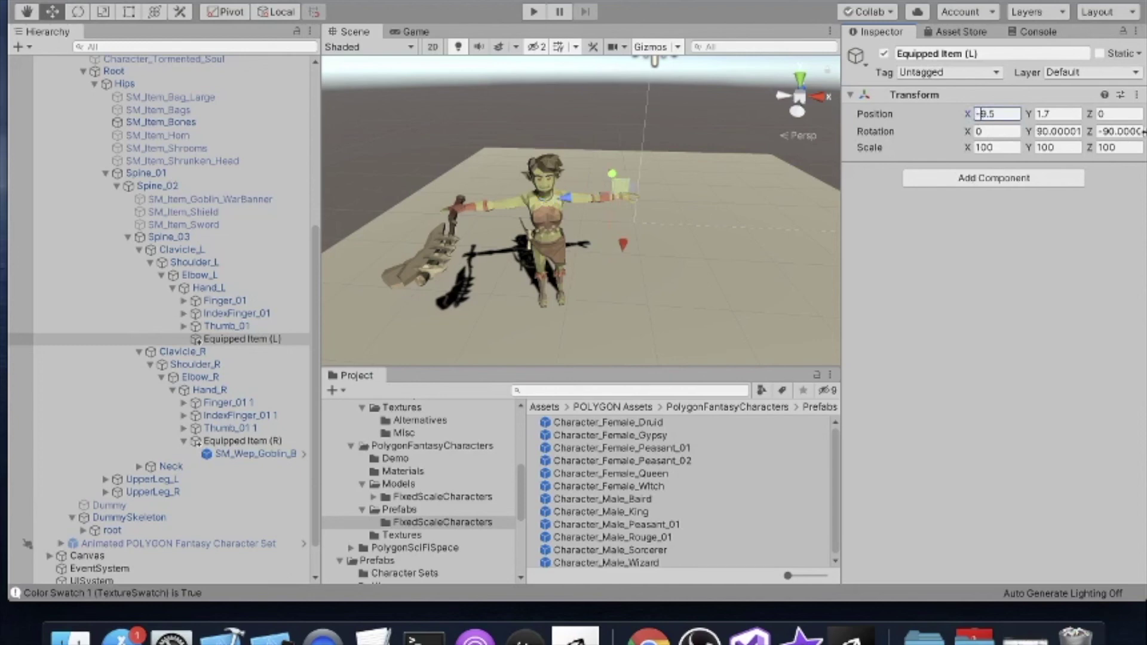
pyautogui.click(1037, 116)
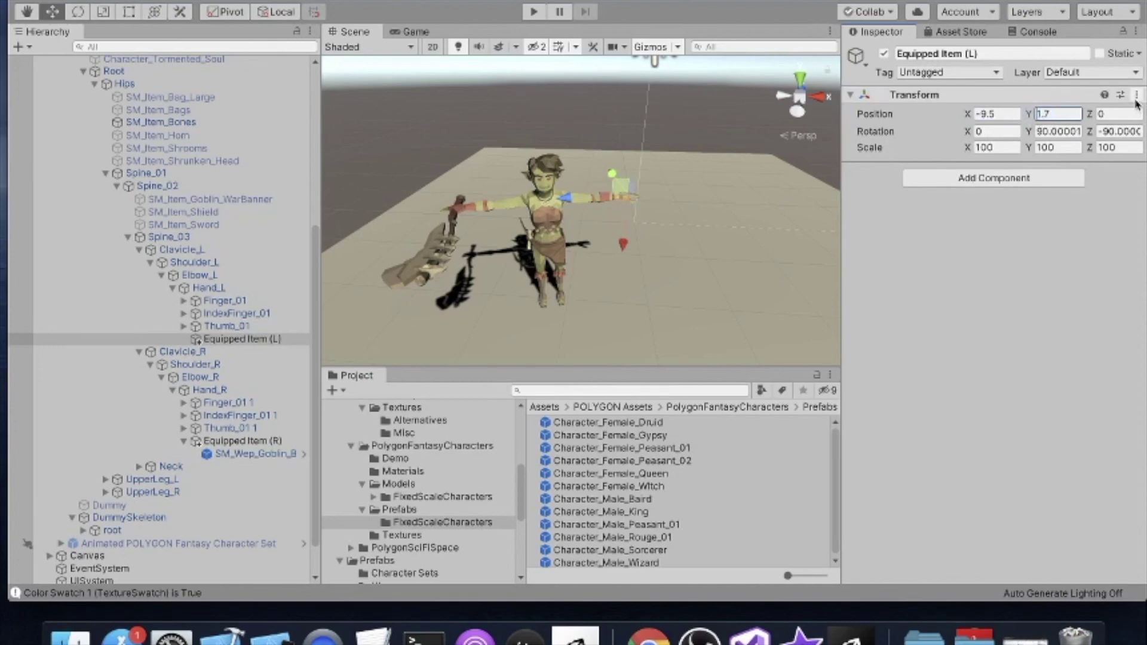
pyautogui.write('-')
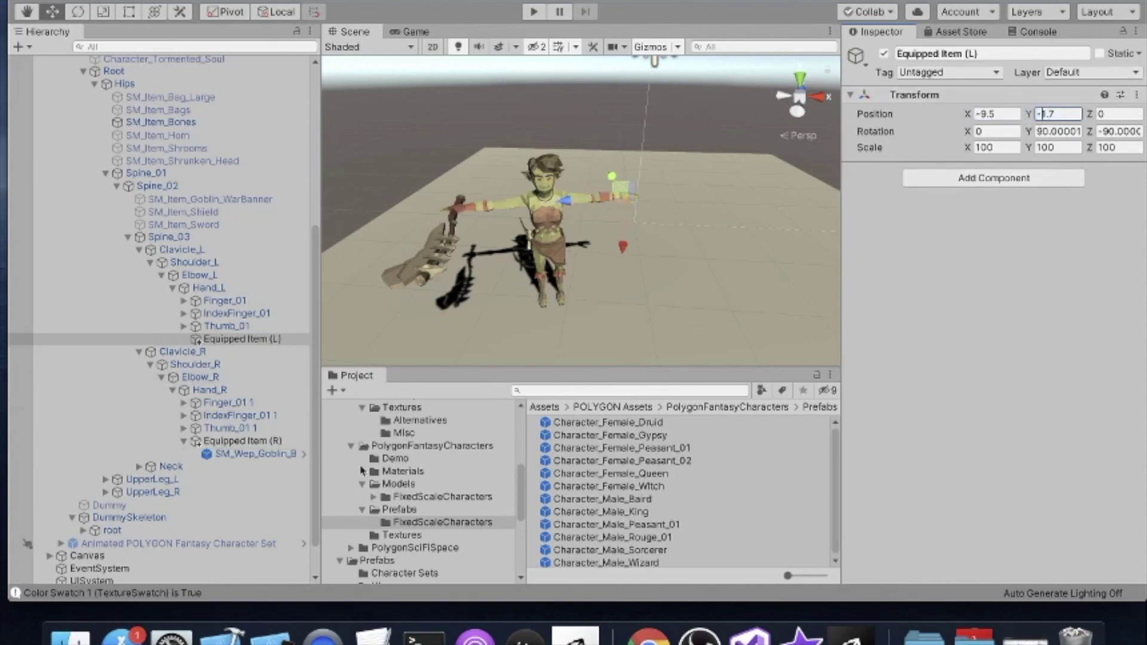
# - Drag SM_Wep_GreatSword_01 from PolygonDungeon weapon prefabs under Equipped Item (L) in the Hierarchy
pyautogui.scroll(-1, 418, 432)
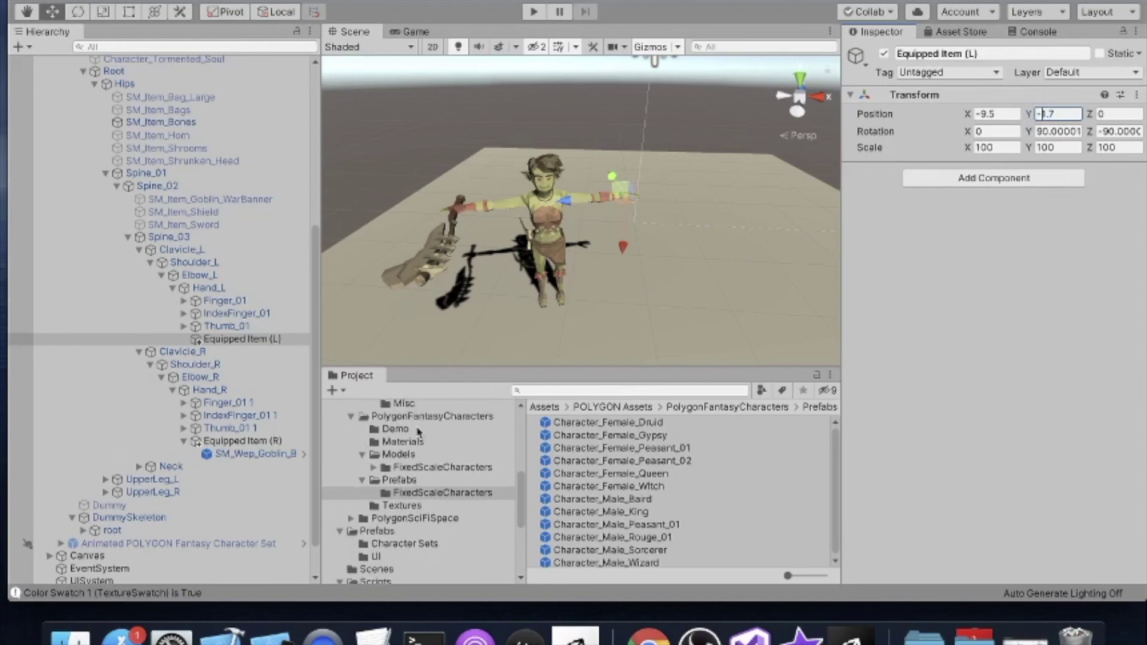
pyautogui.scroll(5, 418, 432)
pyautogui.click(428, 509)
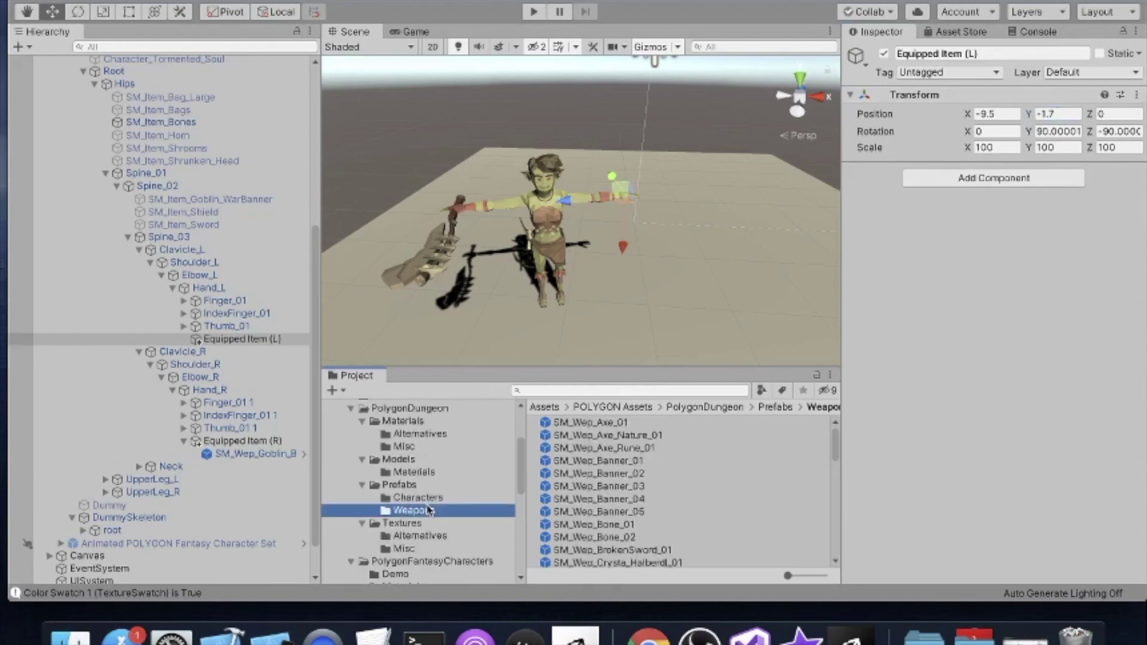
pyautogui.scroll(-5, 630, 515)
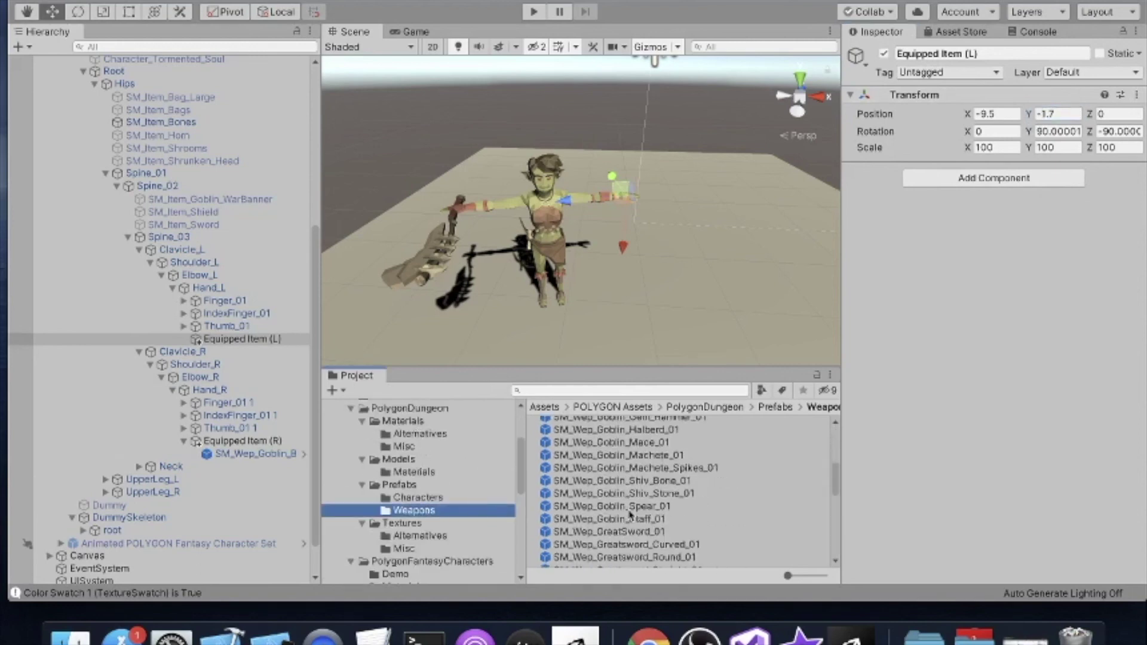
pyautogui.scroll(-2, 652, 531)
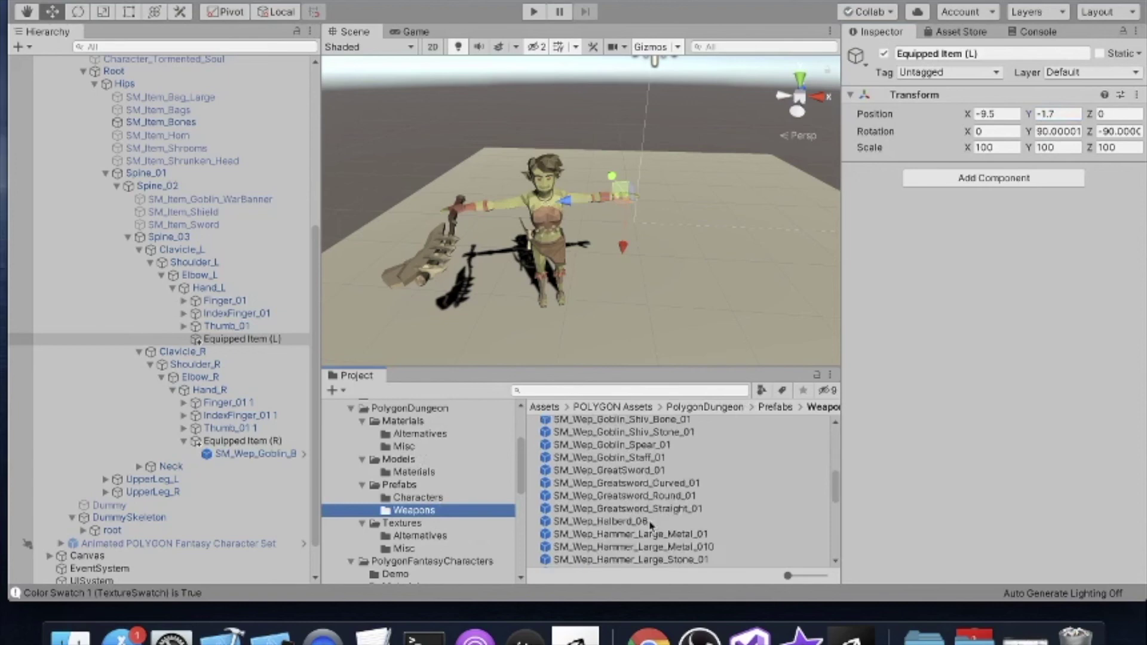
pyautogui.click(618, 472)
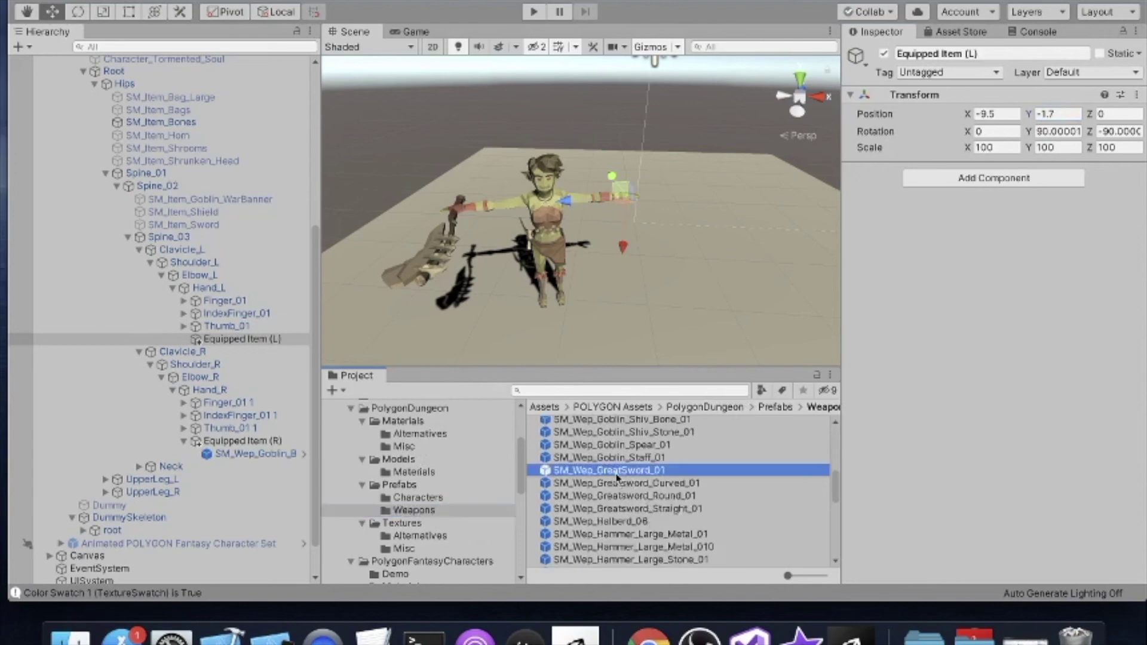
pyautogui.moveTo(618, 476); pyautogui.dragTo(329, 417)
pyautogui.moveTo(202, 339); pyautogui.dragTo(216, 342)
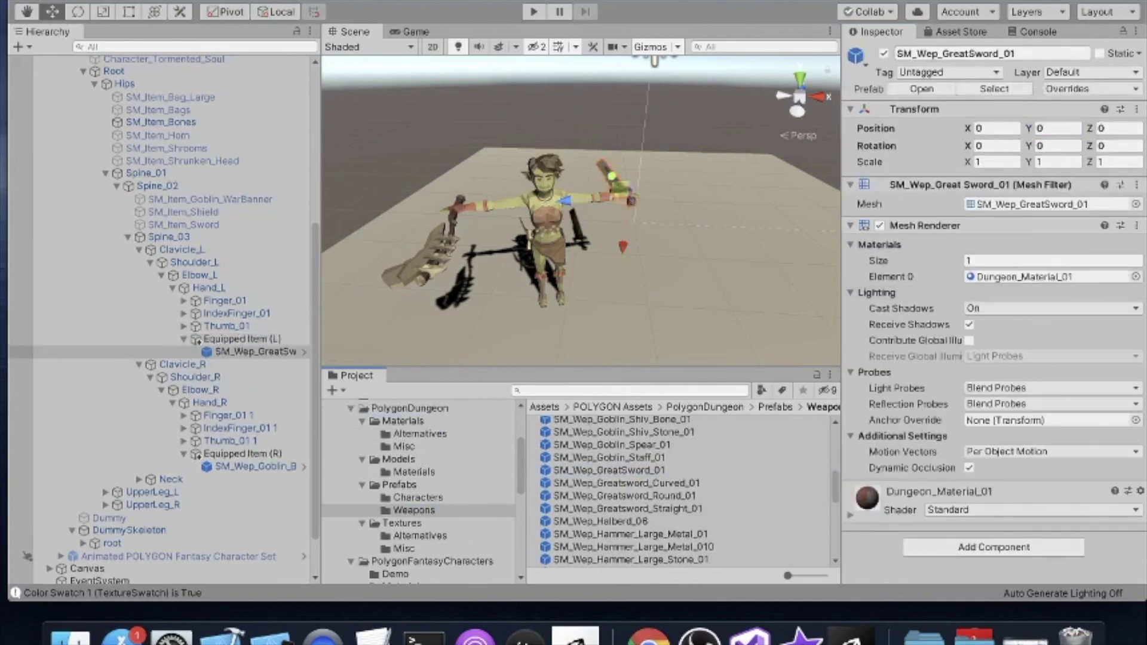
pyautogui.click(247, 340)
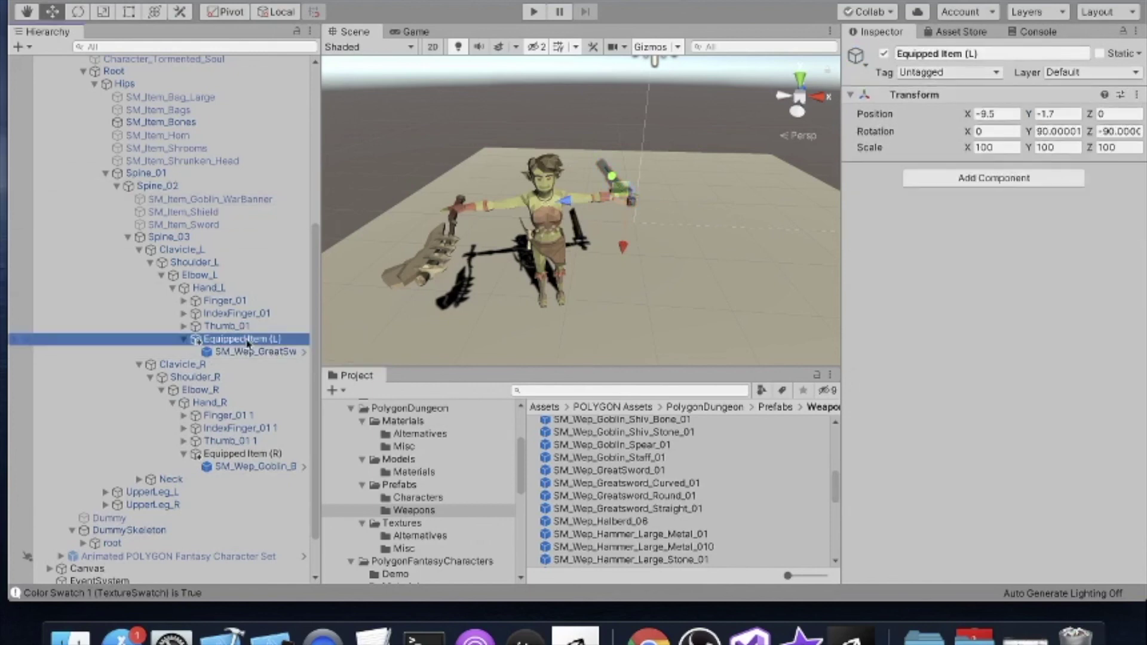
# - Set Equipped Item (L) Rotation Y to -90, then preview the Dungeon Goblin in Play mode
pyautogui.click(1037, 133)
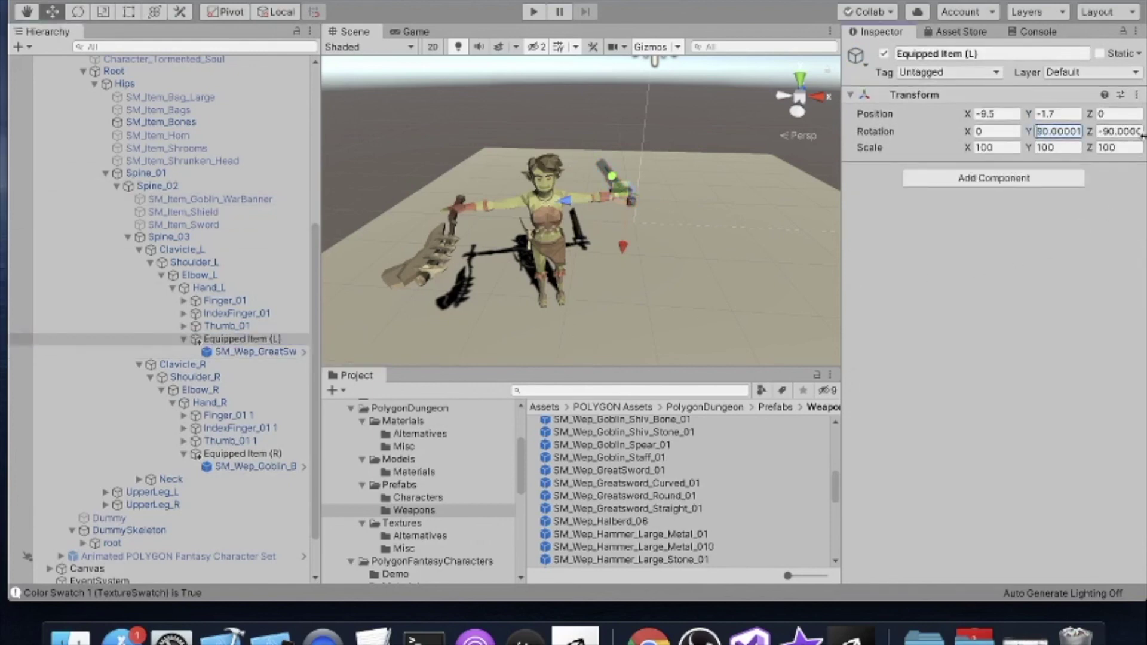
pyautogui.write('-')
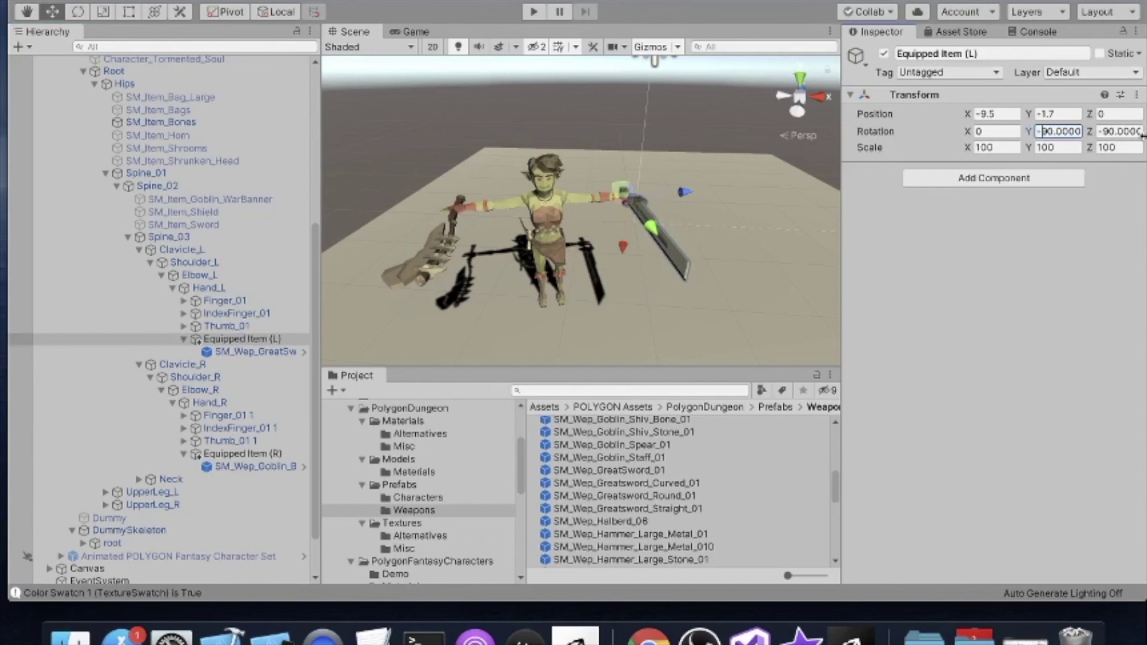
pyautogui.click(531, 13)
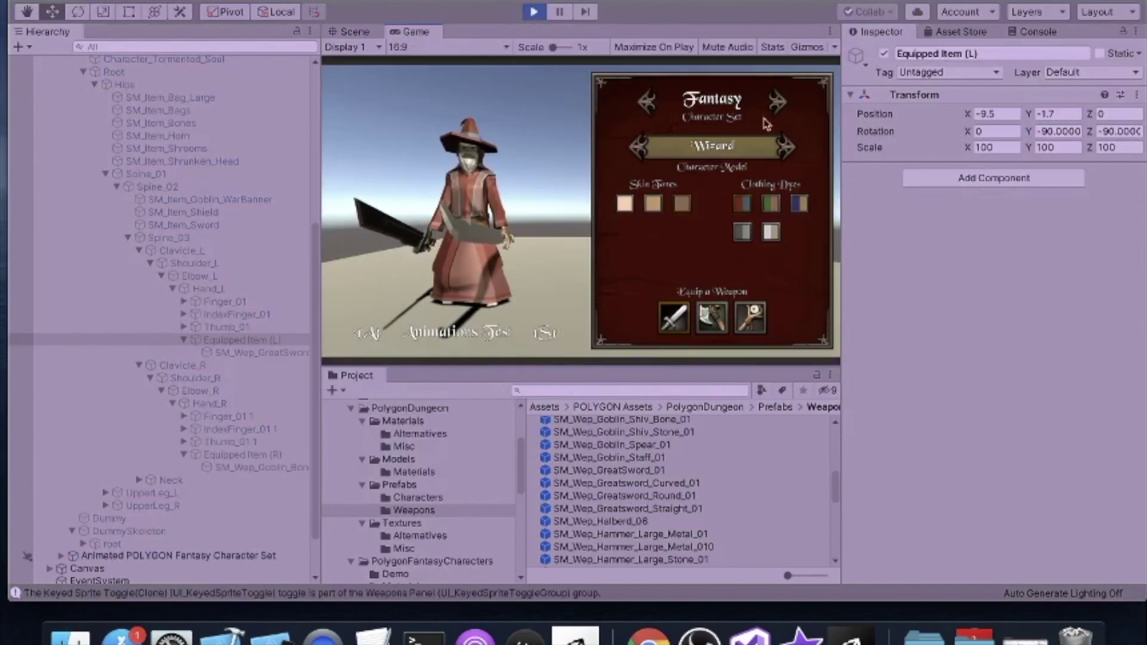
pyautogui.click(648, 103)
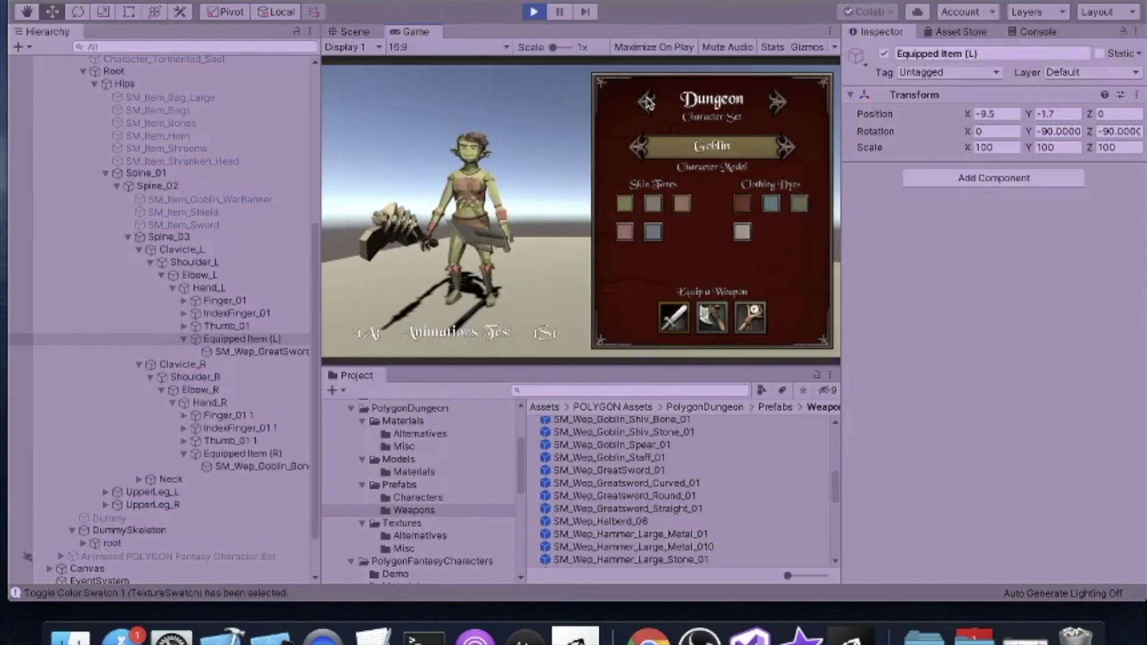